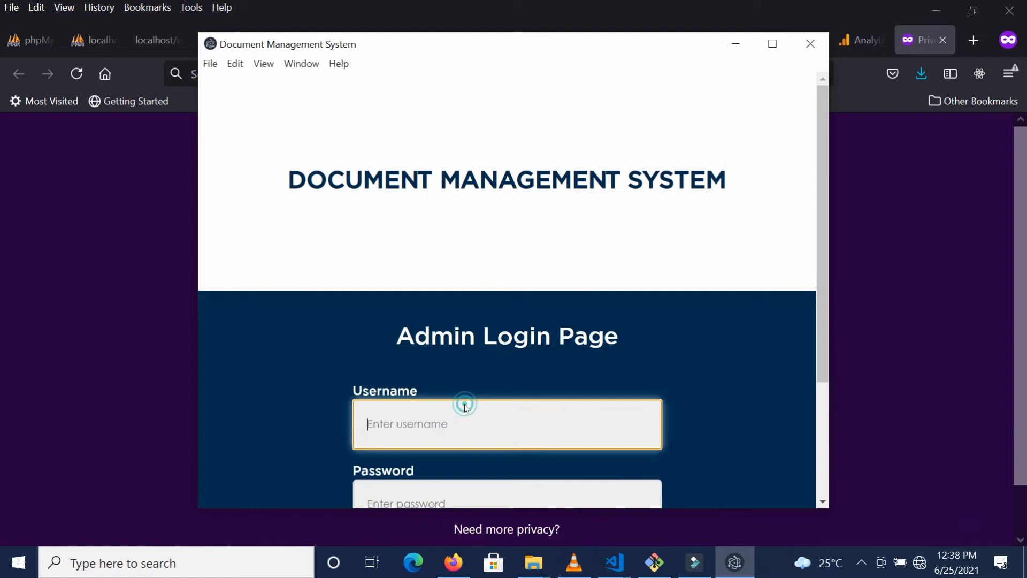
Step: Log in on the Admin Login Page with the admin username and password
{"action": "type", "text": "frank"}
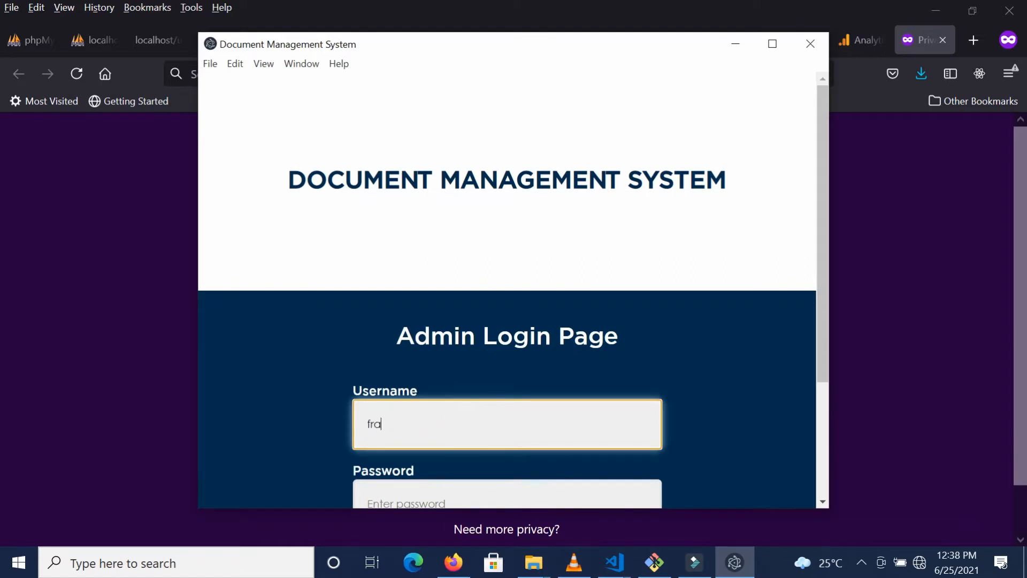
{"action": "key", "text": "Tab"}
{"action": "type", "text": "••••"}
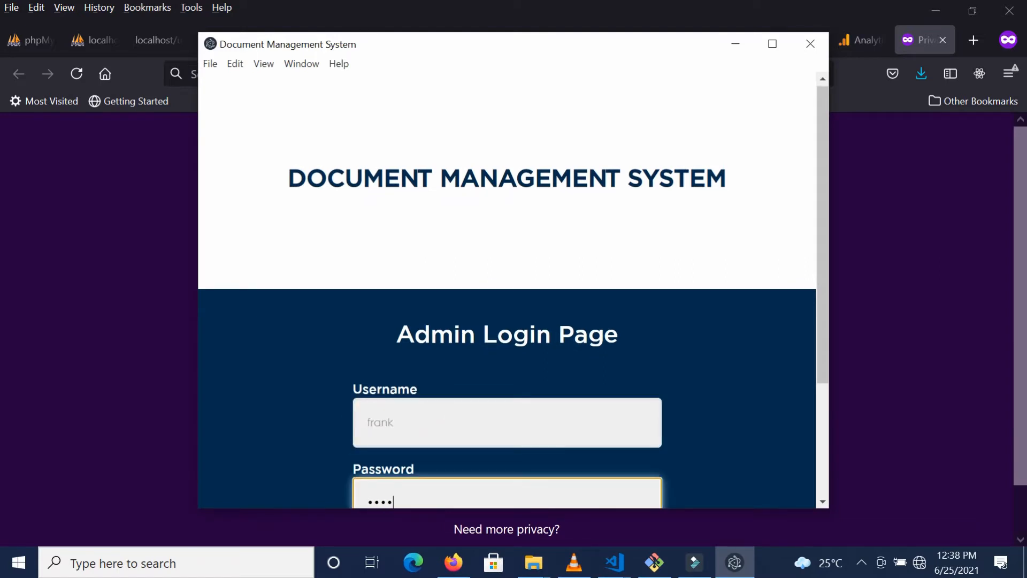
{"action": "key", "text": "Return"}
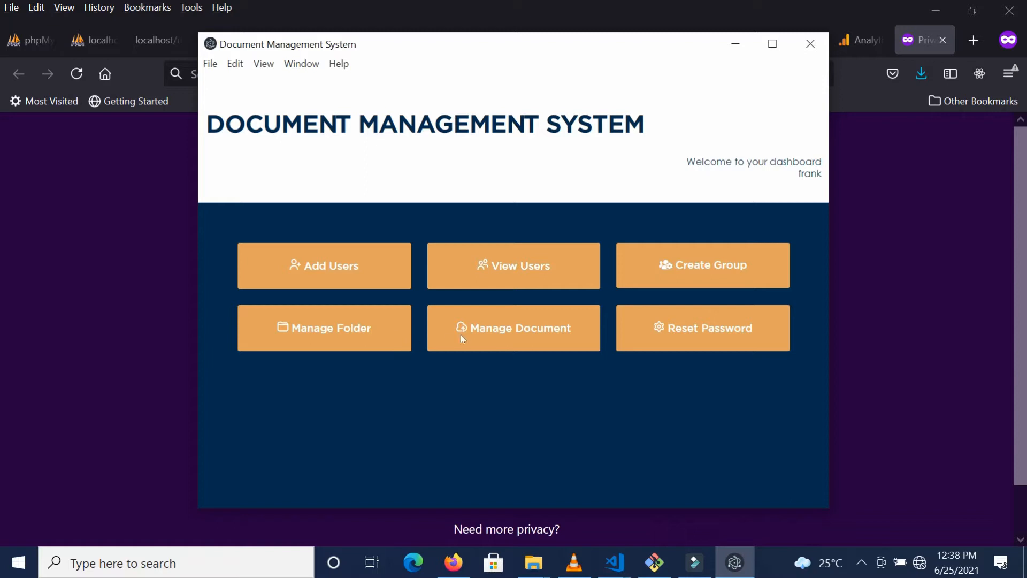
Step: Start a new user and enter their full name, username, and matching password
{"action": "left_click", "coordinate": [359, 266]}
{"action": "left_click", "coordinate": [440, 436]}
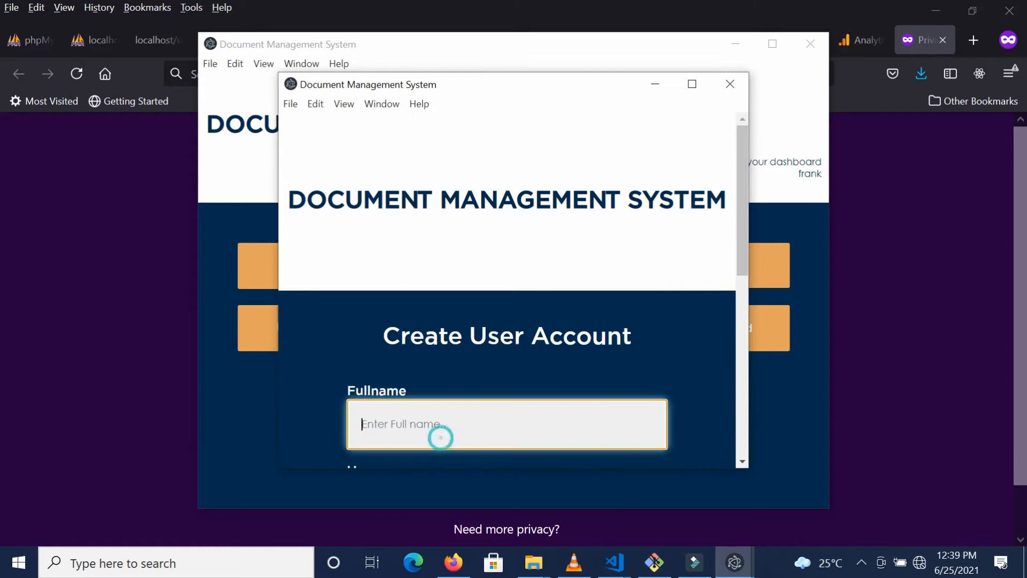
{"action": "type", "text": "Eben"}
{"action": "key", "text": "Tab"}
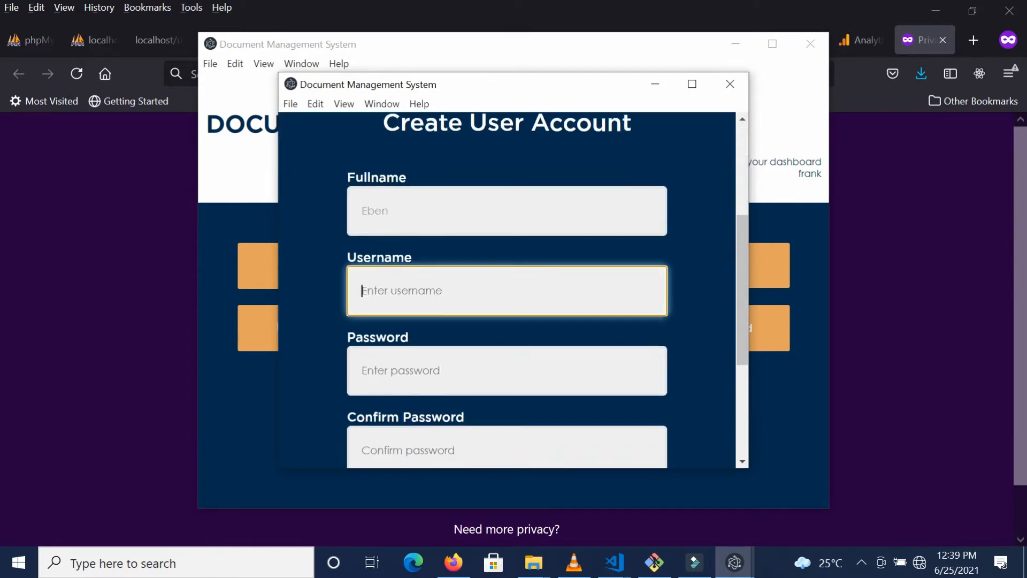
{"action": "type", "text": "eben"}
{"action": "key", "text": "Tab"}
{"action": "key", "text": "Tab"}
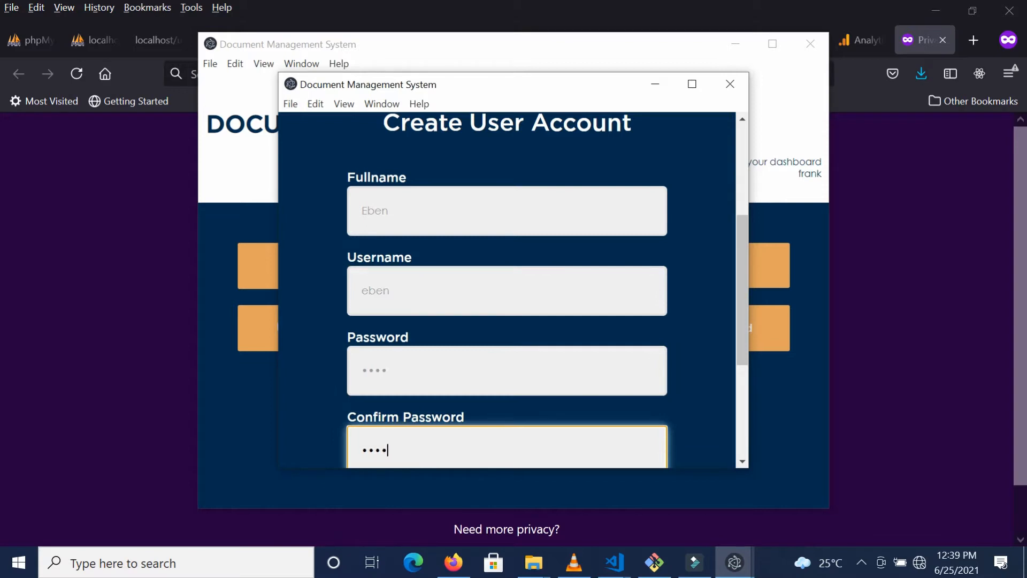
Step: Assign the new user to Cash Office and create the account
{"action": "scroll", "coordinate": [653, 353], "scroll_direction": "down", "scroll_amount": 4}
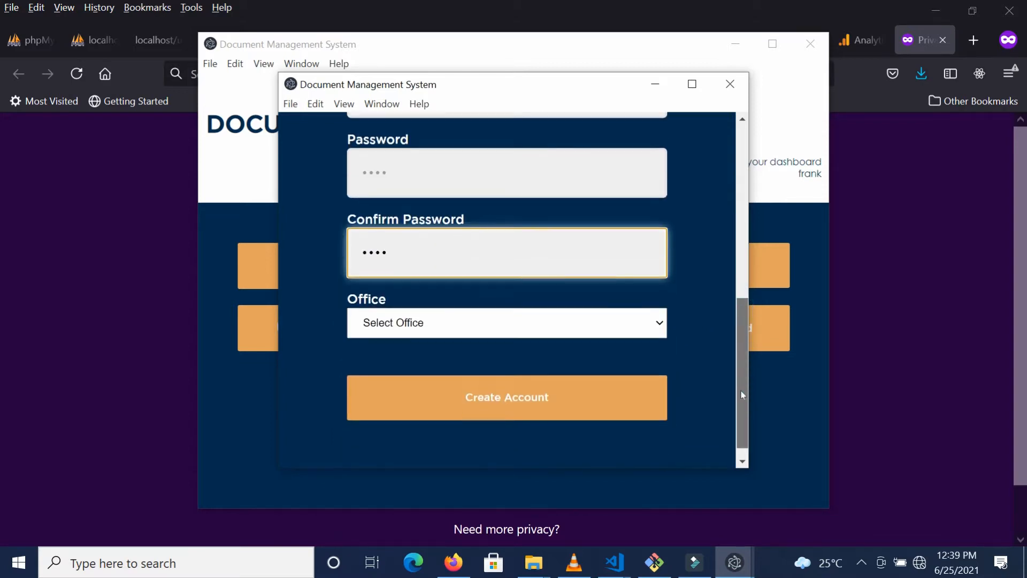
{"action": "left_click", "coordinate": [550, 333]}
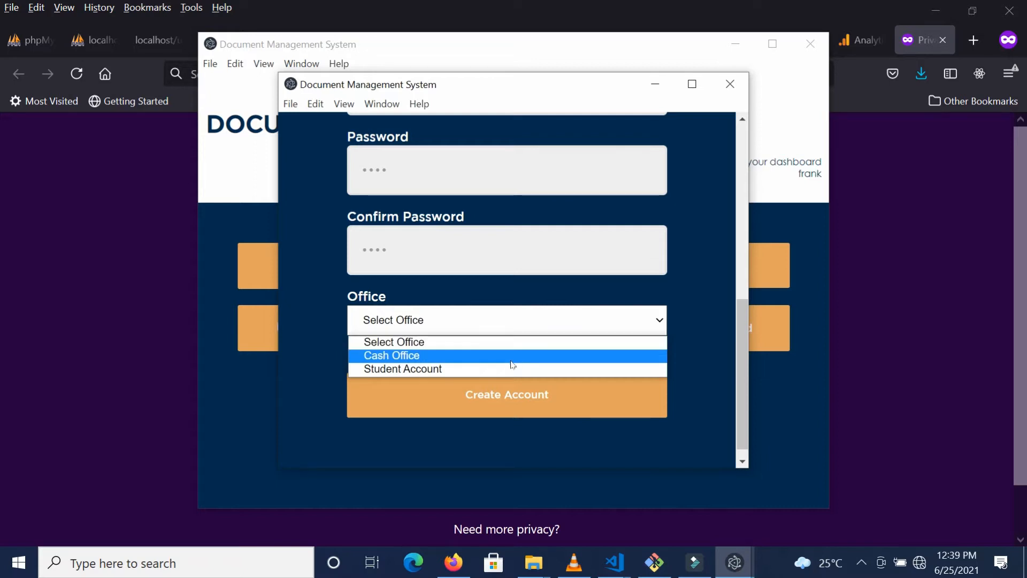
{"action": "left_click", "coordinate": [429, 356]}
{"action": "left_click", "coordinate": [429, 387]}
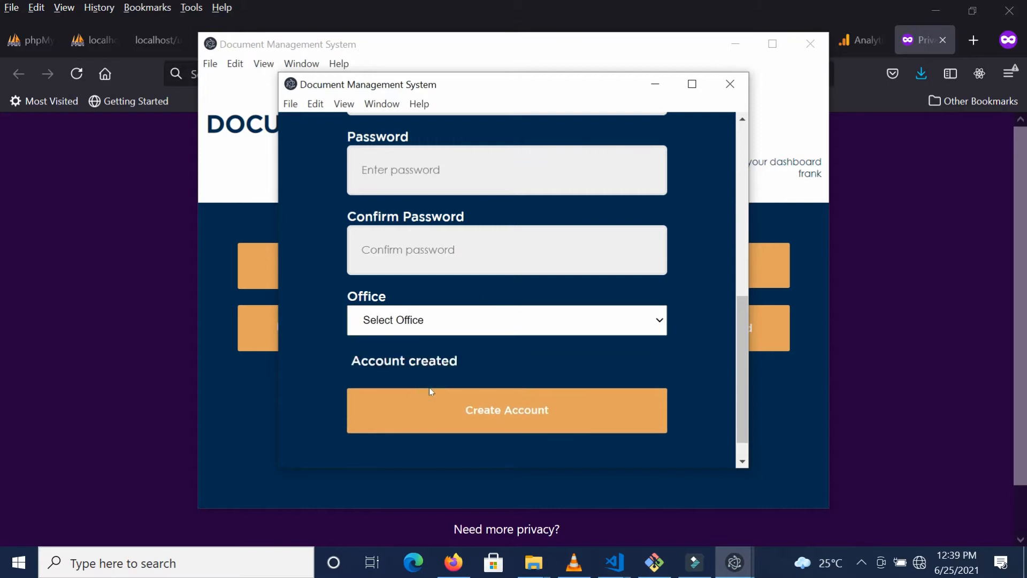
Step: In the Users List, append the surname to the first user's full name and save
{"action": "left_click", "coordinate": [729, 75]}
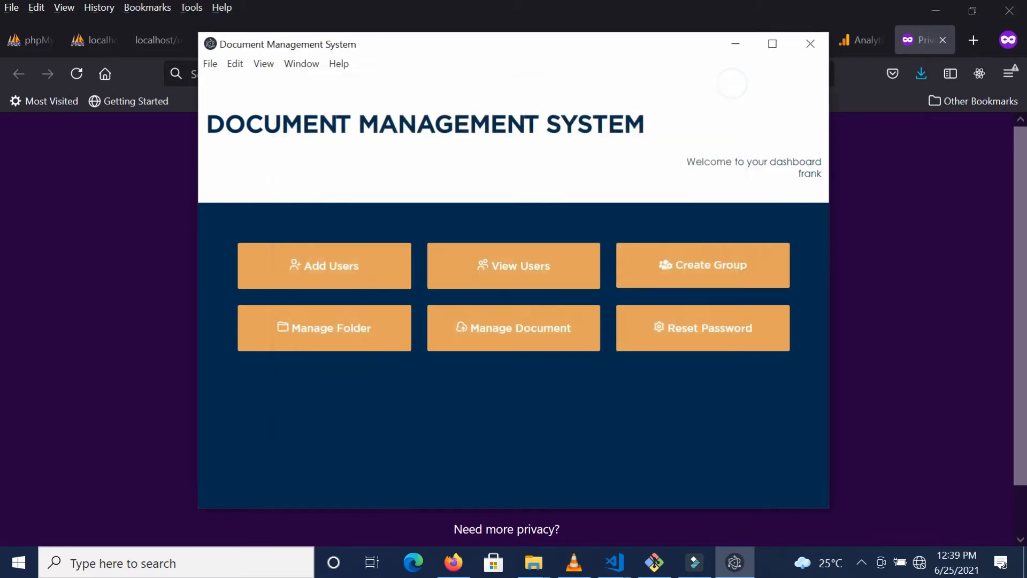
{"action": "left_click", "coordinate": [513, 289]}
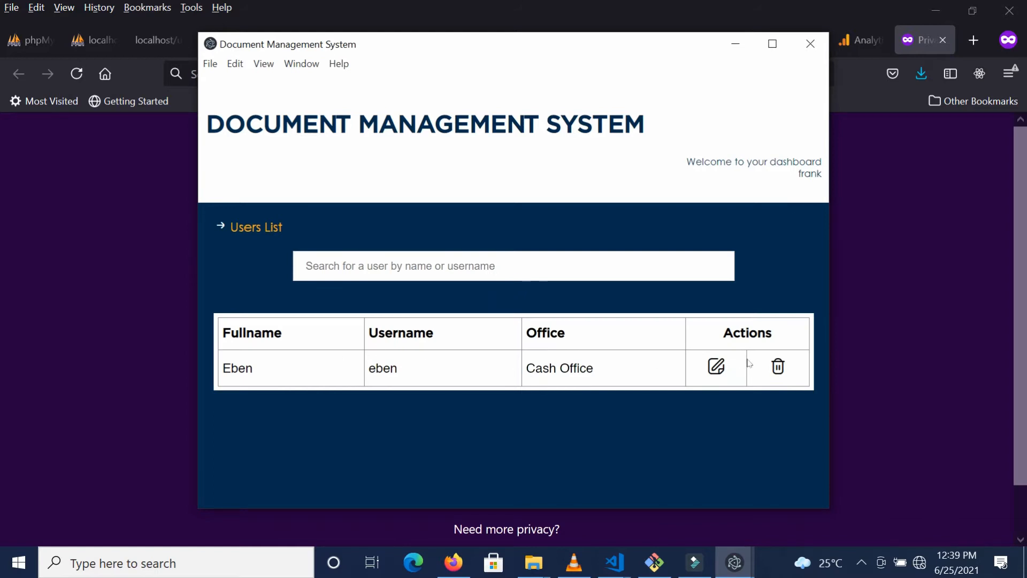
{"action": "left_click", "coordinate": [716, 368]}
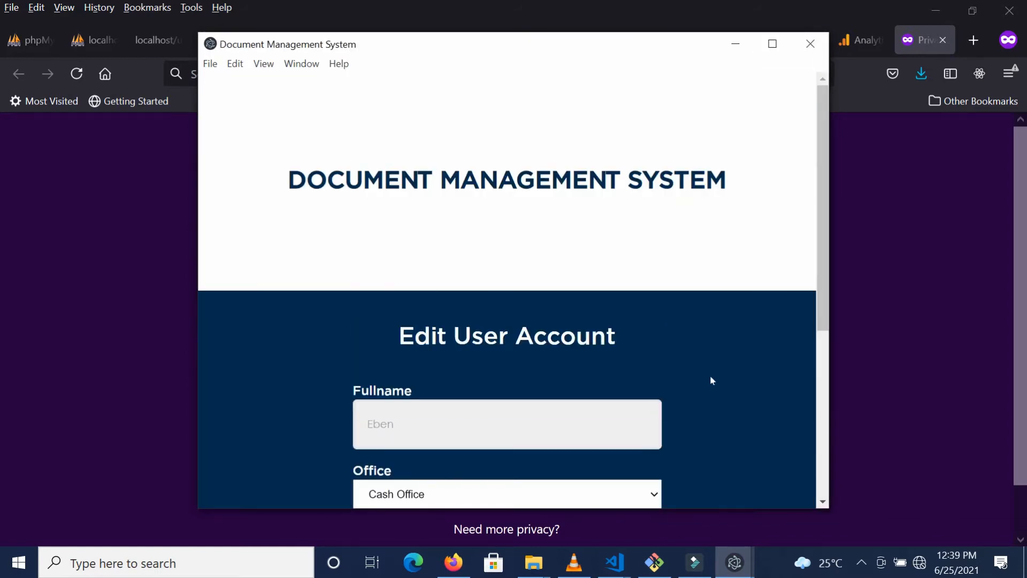
{"action": "left_click", "coordinate": [824, 283]}
{"action": "left_click_drag", "start_coordinate": [824, 283], "coordinate": [817, 397]}
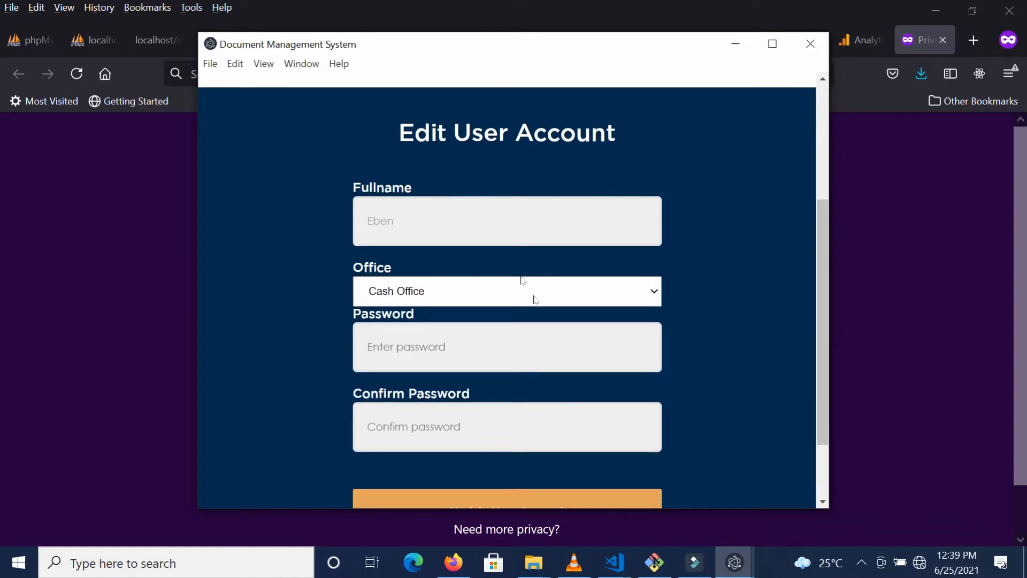
{"action": "left_click", "coordinate": [481, 221]}
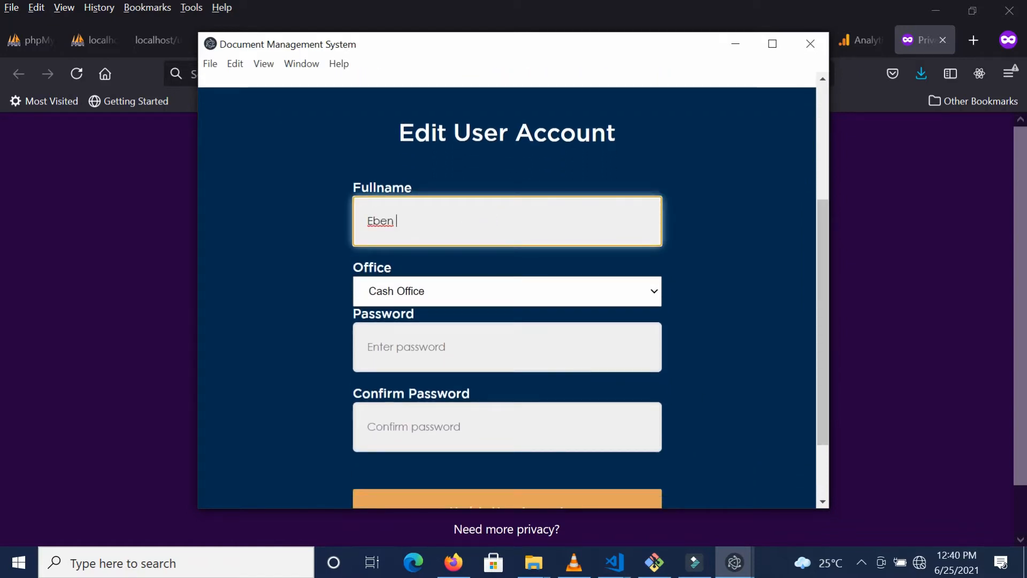
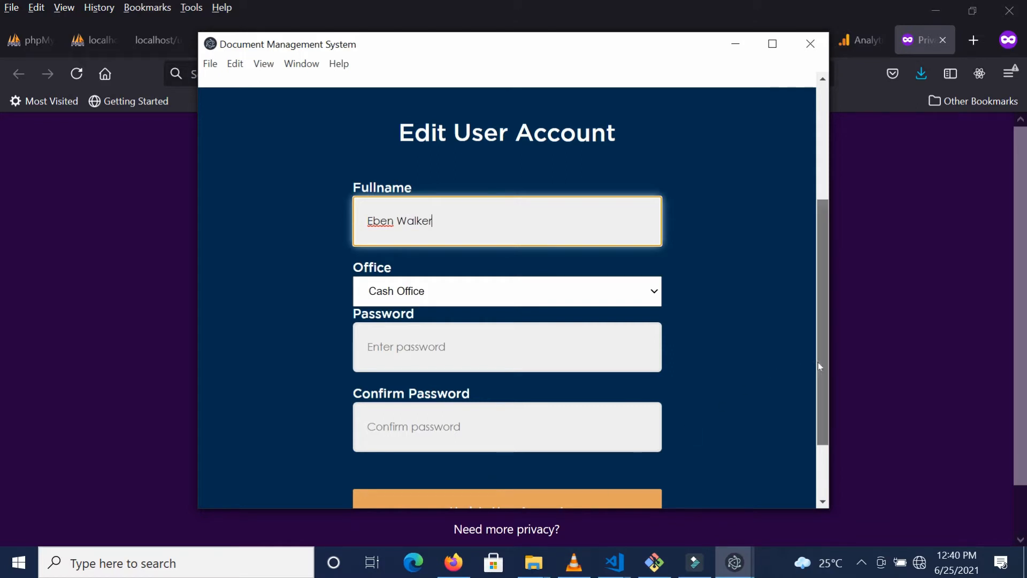
{"action": "scroll", "coordinate": [817, 362], "scroll_direction": "down", "scroll_amount": 3}
{"action": "left_click", "coordinate": [574, 425]}
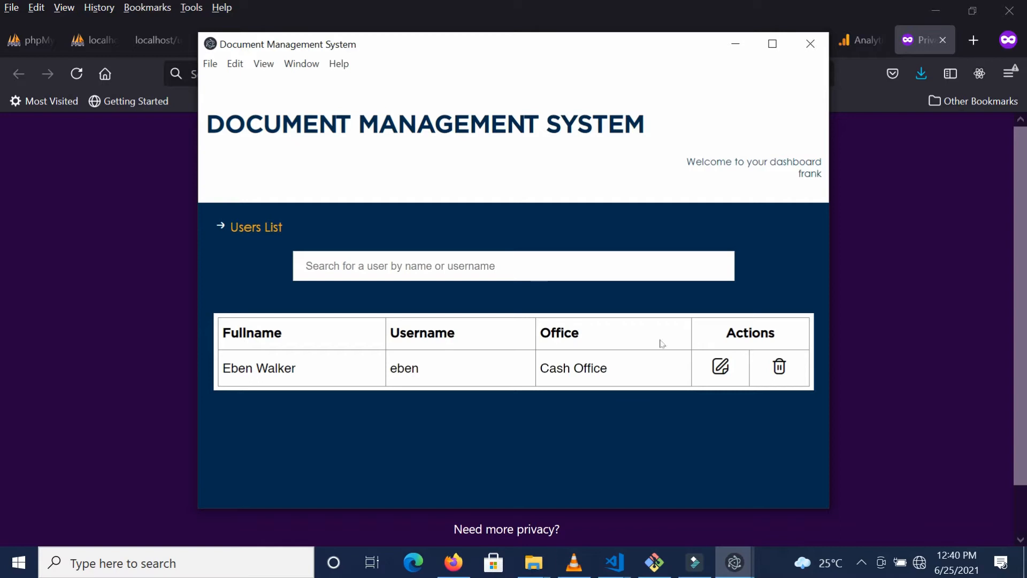
{"action": "left_click", "coordinate": [811, 49]}
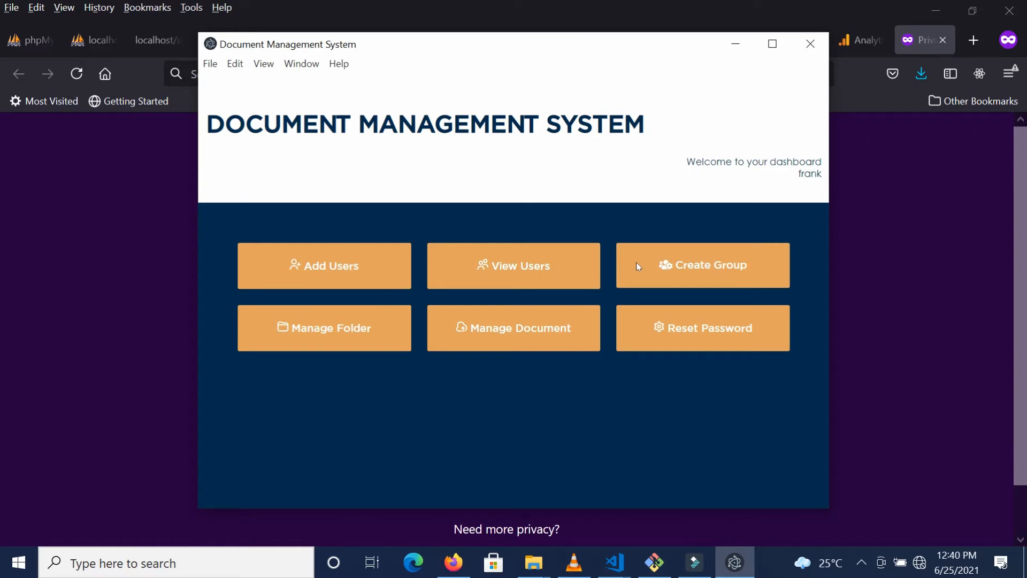
Step: Start a second user and enter their full name, username, and matching password
{"action": "left_click", "coordinate": [355, 273]}
{"action": "left_click", "coordinate": [463, 431]}
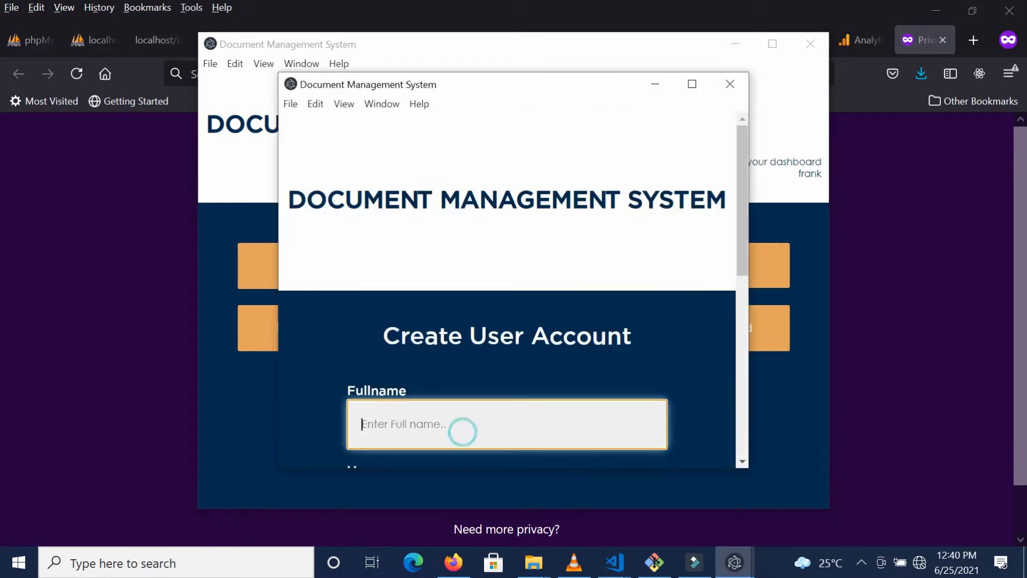
{"action": "type", "text": "Nicolas"}
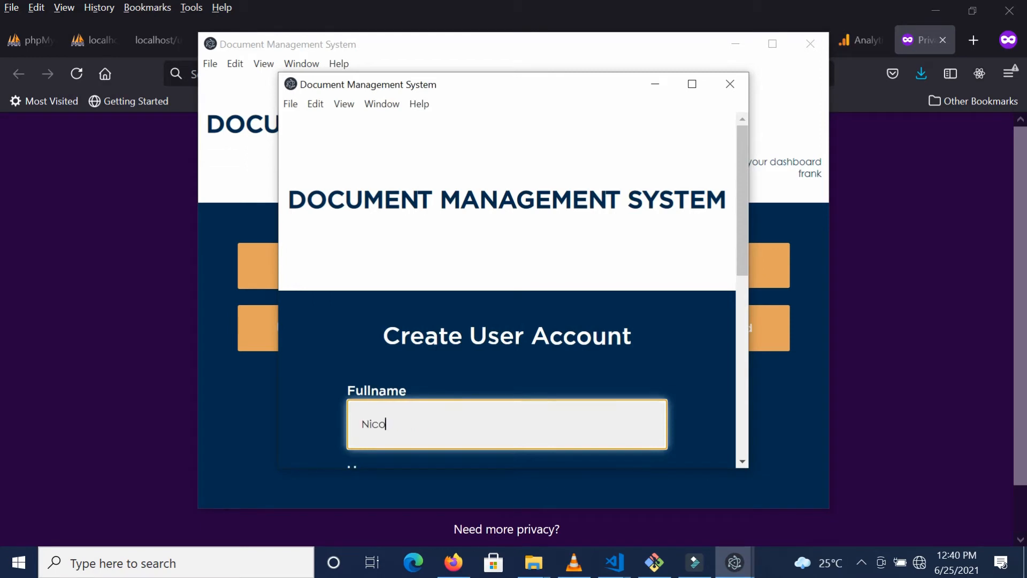
{"action": "key", "text": "Tab"}
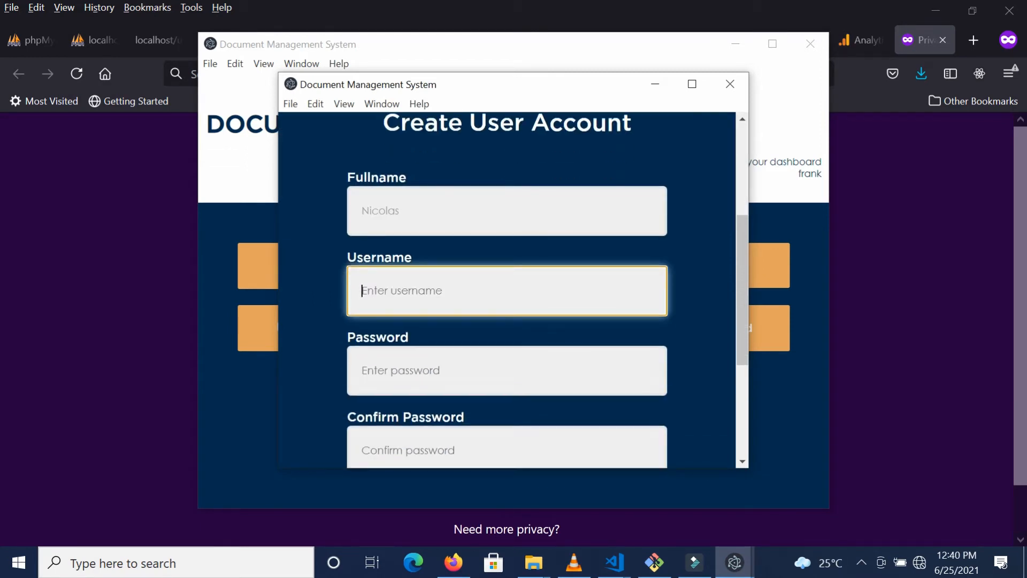
{"action": "type", "text": "nicolas"}
{"action": "key", "text": "Tab"}
{"action": "type", "text": "••••"}
{"action": "key", "text": "Tab"}
{"action": "type", "text": "••••"}
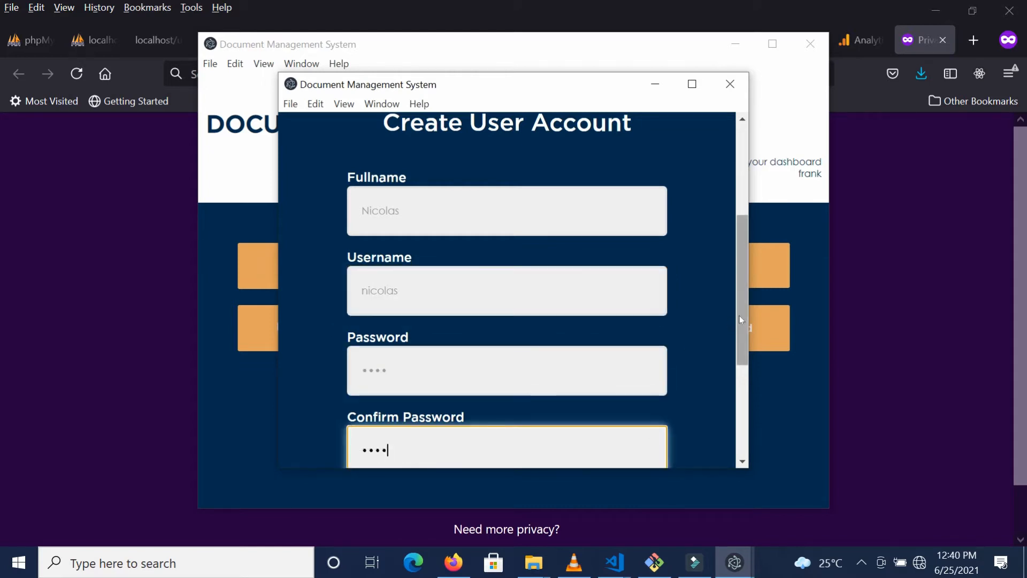
Step: Assign the second user to Cash Office, create the account, and view the Users List
{"action": "scroll", "coordinate": [740, 316], "scroll_direction": "down", "scroll_amount": 4}
{"action": "left_click", "coordinate": [496, 323]}
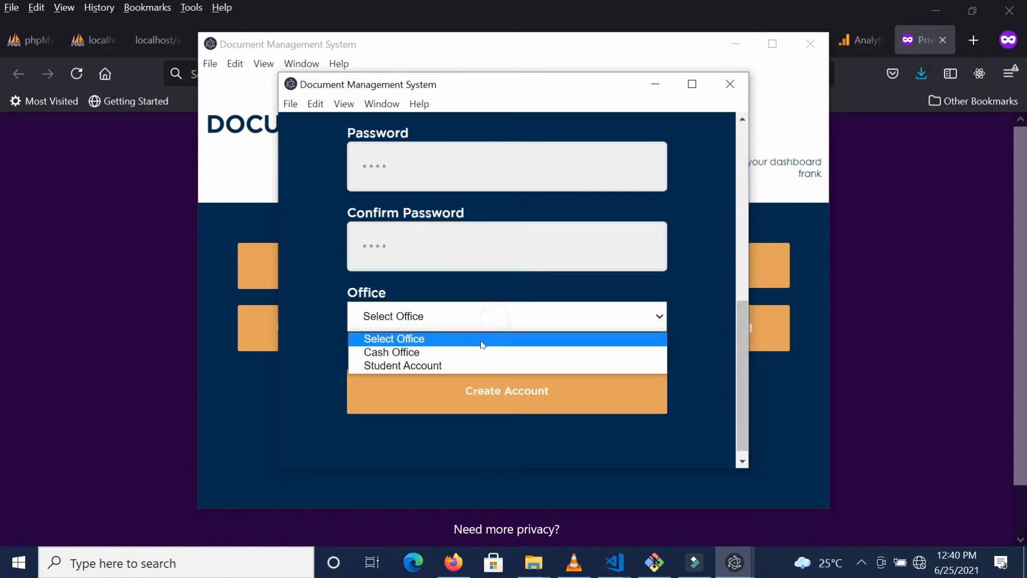
{"action": "left_click", "coordinate": [475, 353]}
{"action": "left_click", "coordinate": [470, 388]}
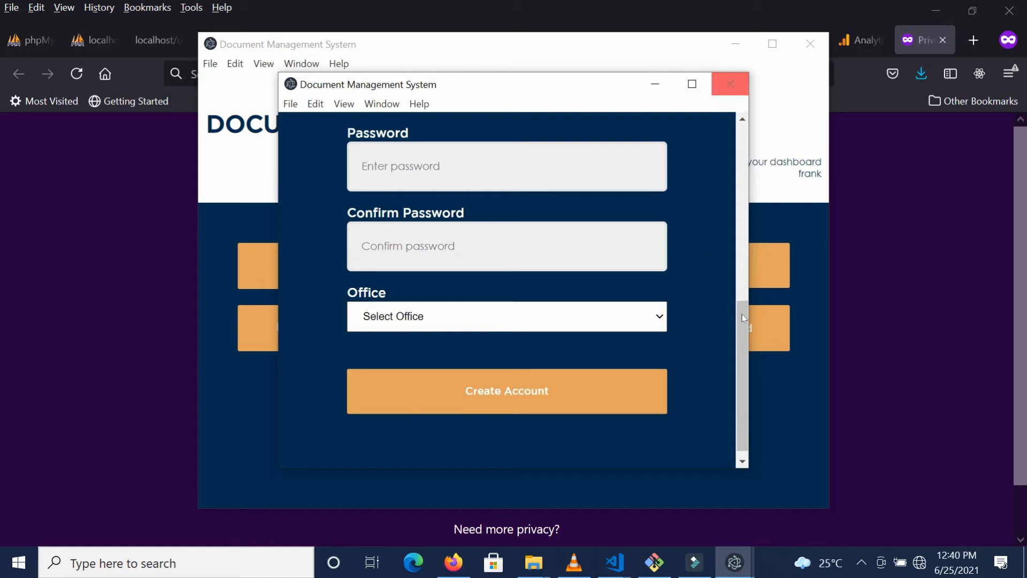
{"action": "left_click_drag", "start_coordinate": [742, 328], "coordinate": [739, 254]}
{"action": "left_click", "coordinate": [740, 254]}
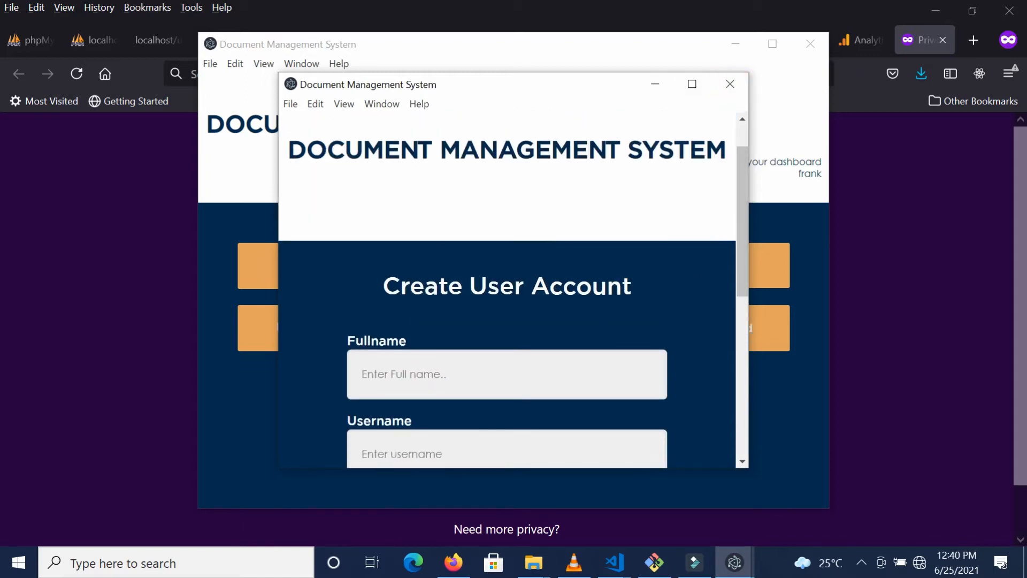
{"action": "left_click", "coordinate": [553, 362]}
{"action": "left_click", "coordinate": [730, 84]}
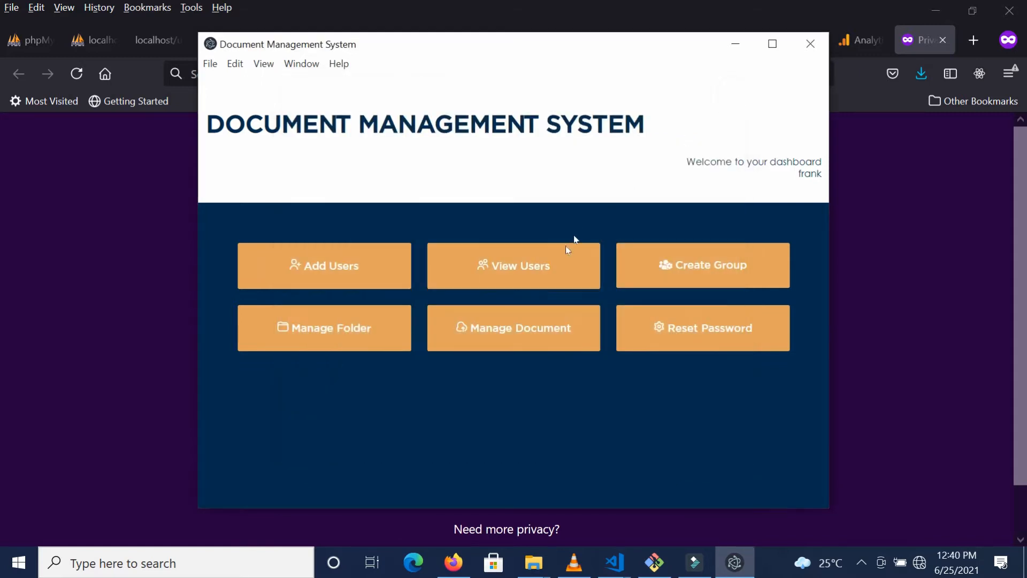
{"action": "left_click", "coordinate": [554, 272]}
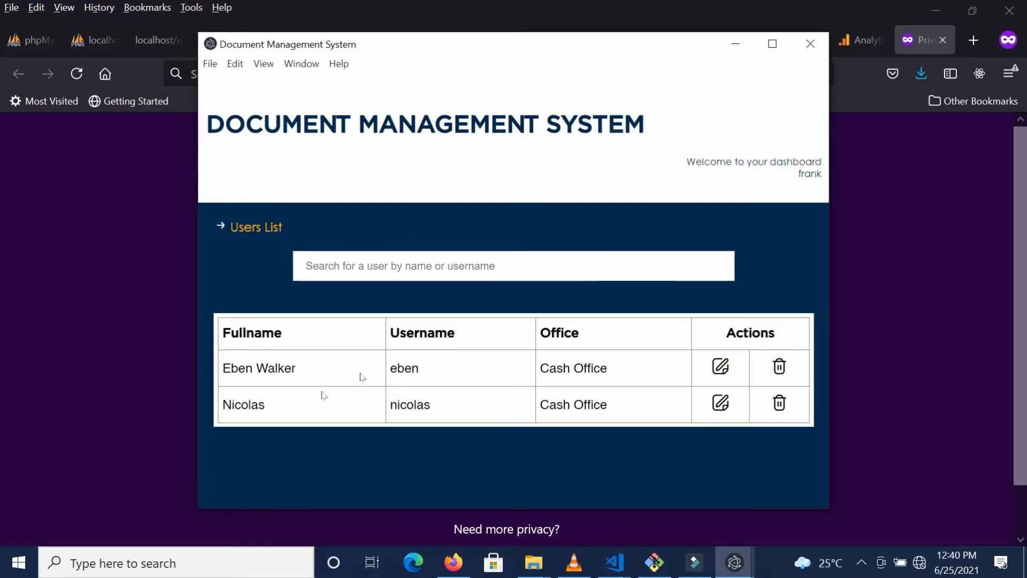
Step: Start a third user and enter their full name, username, and matching password
{"action": "left_click", "coordinate": [811, 43]}
{"action": "left_click", "coordinate": [385, 283]}
{"action": "left_click", "coordinate": [442, 406]}
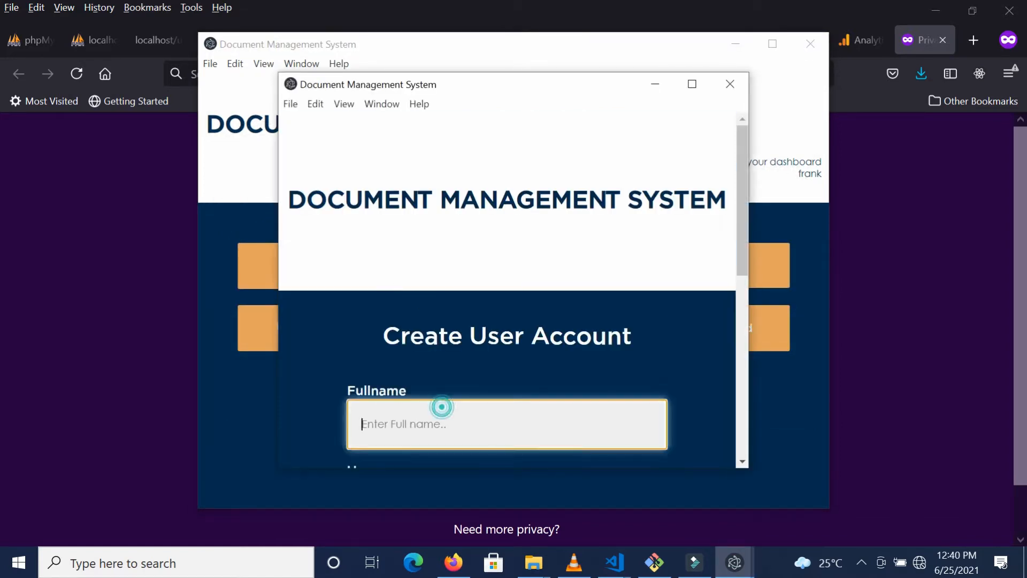
{"action": "key", "text": "Tab"}
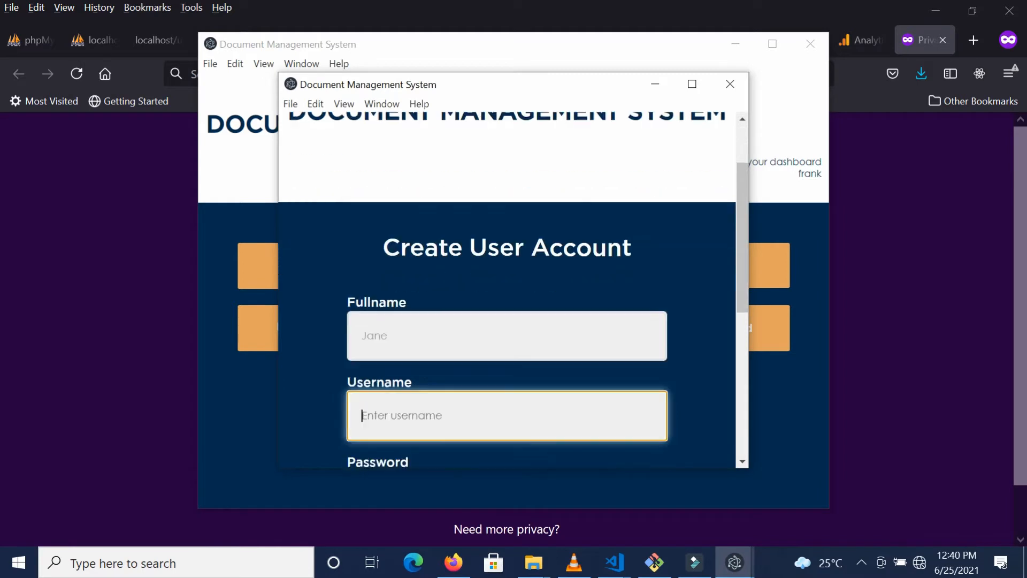
{"action": "key", "text": "Return"}
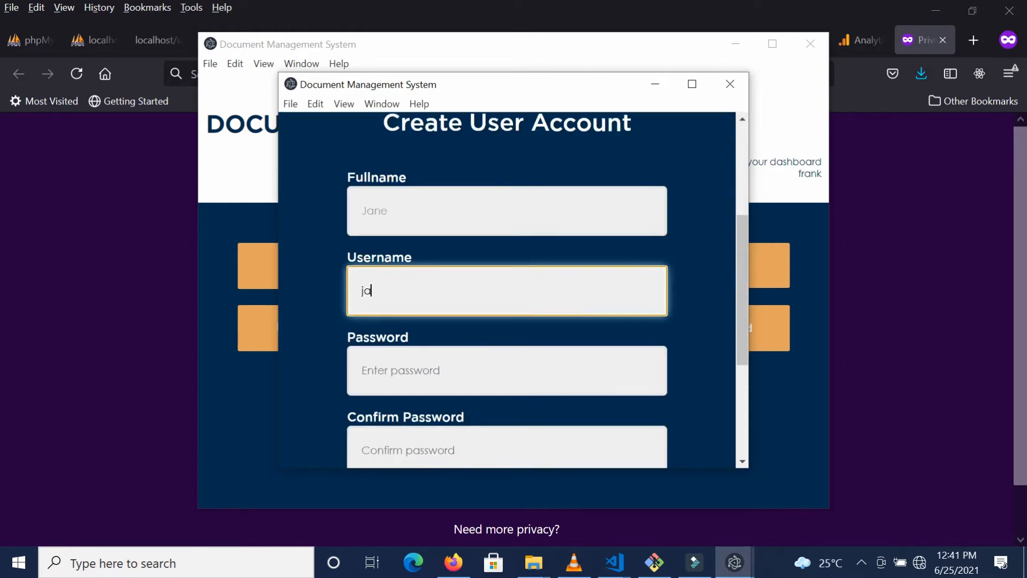
{"action": "key", "text": "Tab"}
{"action": "key", "text": "Tab"}
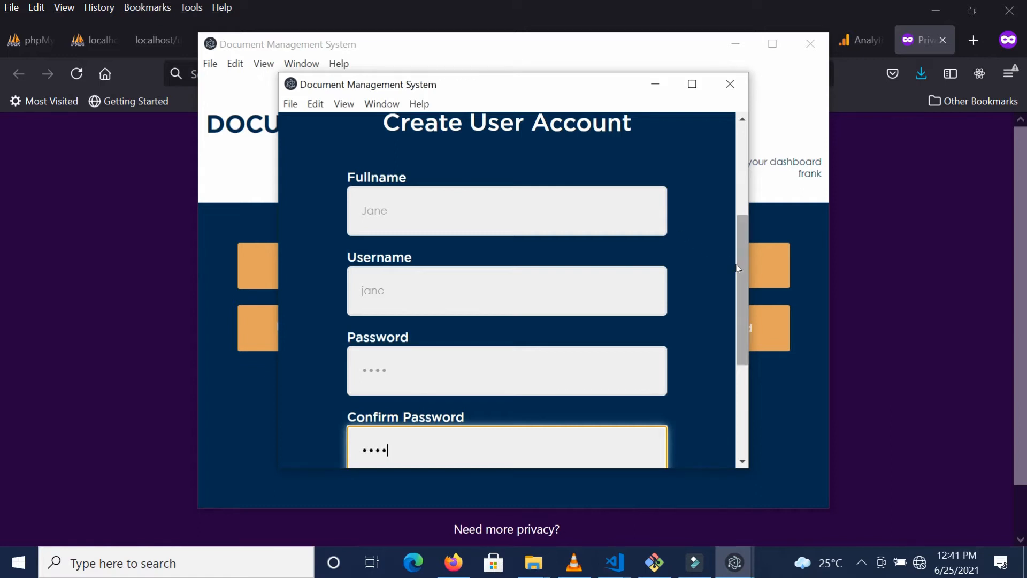
Step: Put the third user in Student Account, create the account, and list all users
{"action": "scroll", "coordinate": [727, 259], "scroll_direction": "down", "scroll_amount": 4}
{"action": "left_click", "coordinate": [551, 314]}
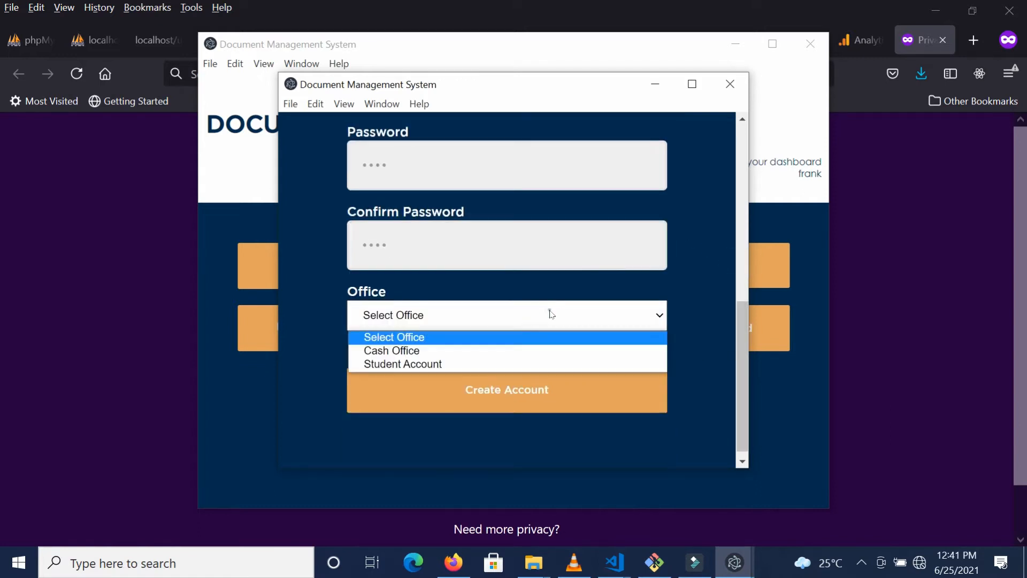
{"action": "left_click", "coordinate": [478, 367]}
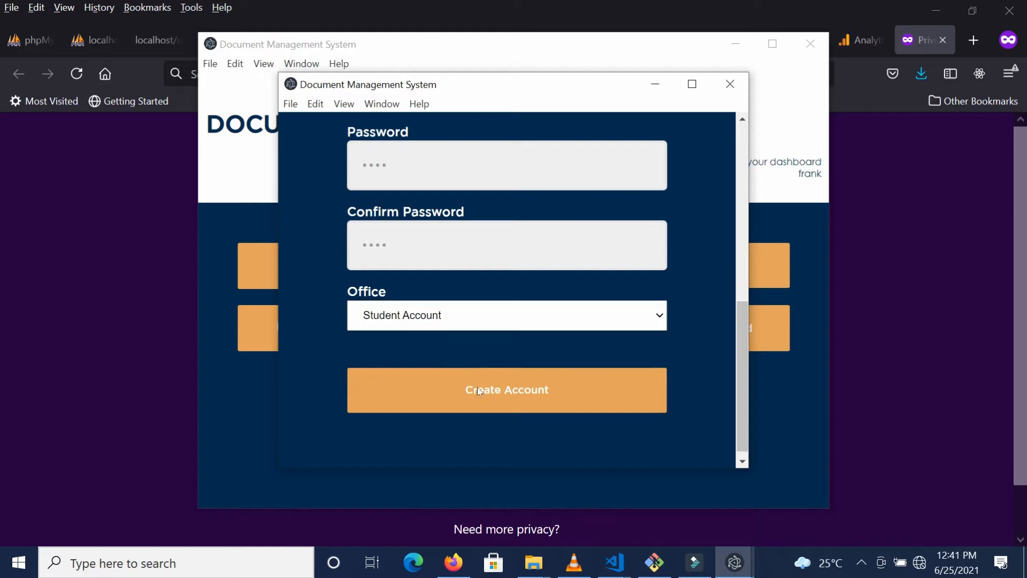
{"action": "left_click", "coordinate": [477, 387]}
{"action": "left_click", "coordinate": [728, 84]}
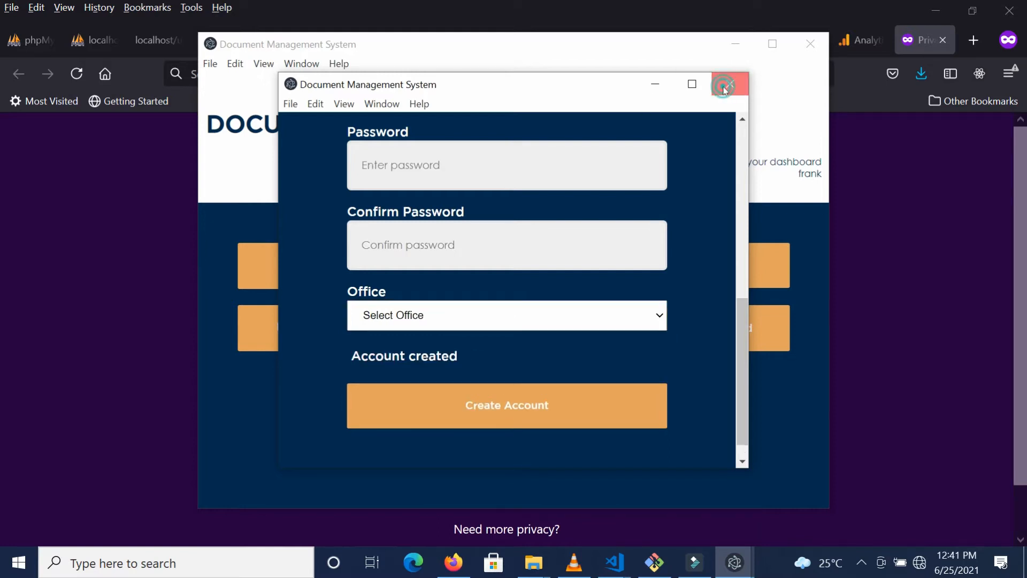
{"action": "left_click", "coordinate": [525, 266]}
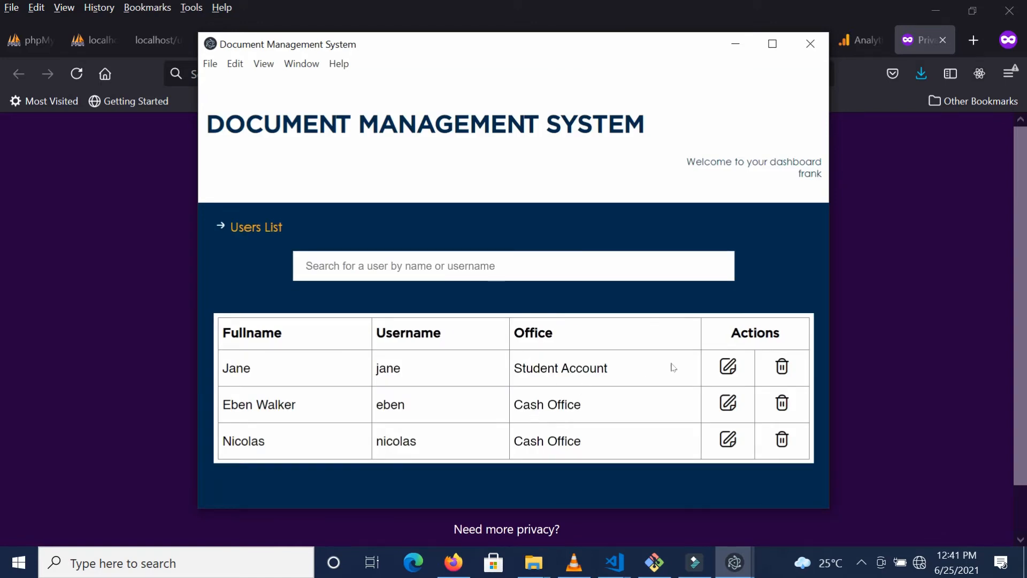
{"action": "left_click", "coordinate": [729, 366]}
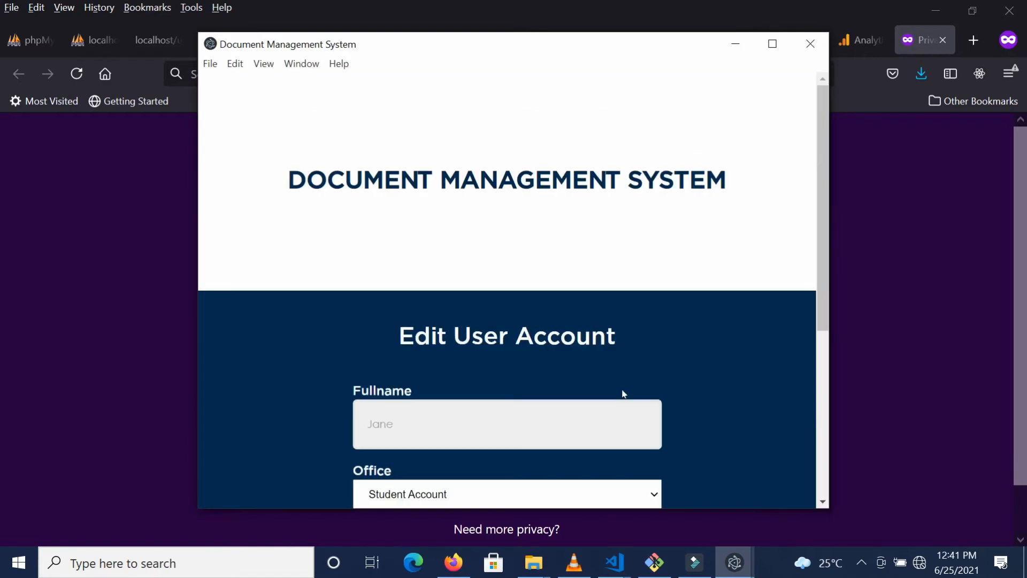
{"action": "left_click", "coordinate": [589, 490]}
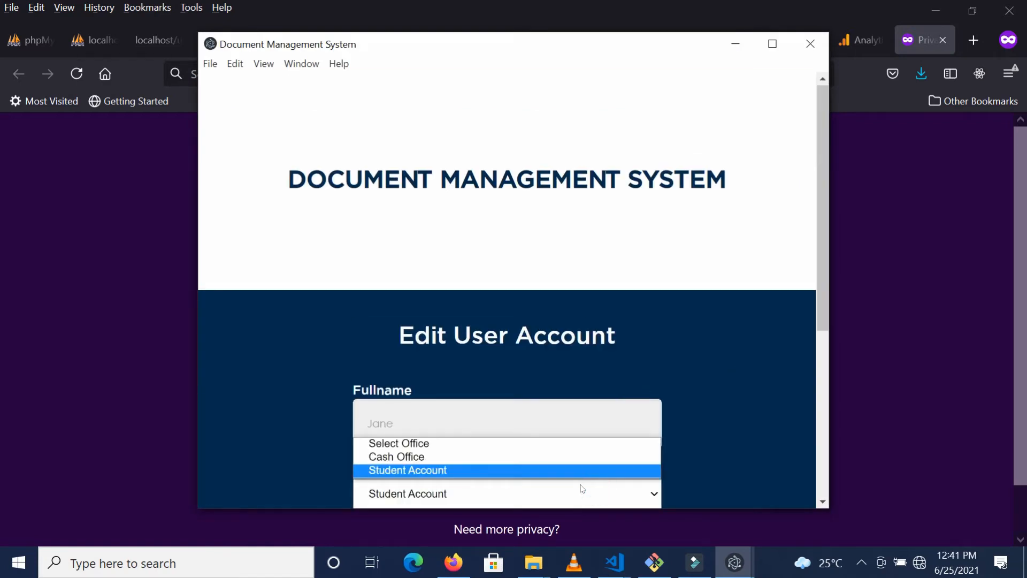
{"action": "left_click", "coordinate": [511, 456]}
{"action": "left_click_drag", "start_coordinate": [819, 313], "coordinate": [822, 415]}
{"action": "left_click", "coordinate": [636, 483]}
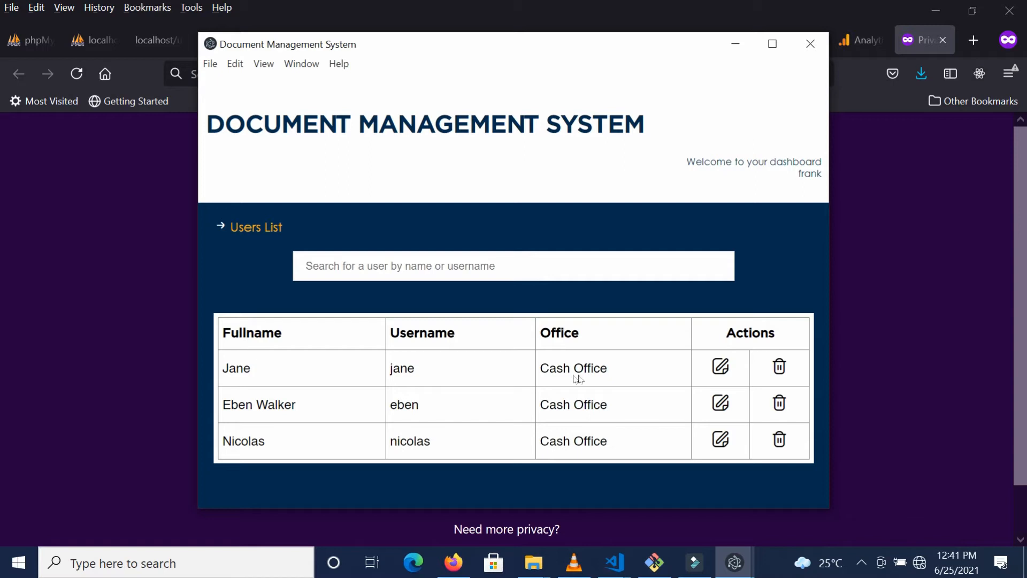
{"action": "left_click", "coordinate": [720, 366]}
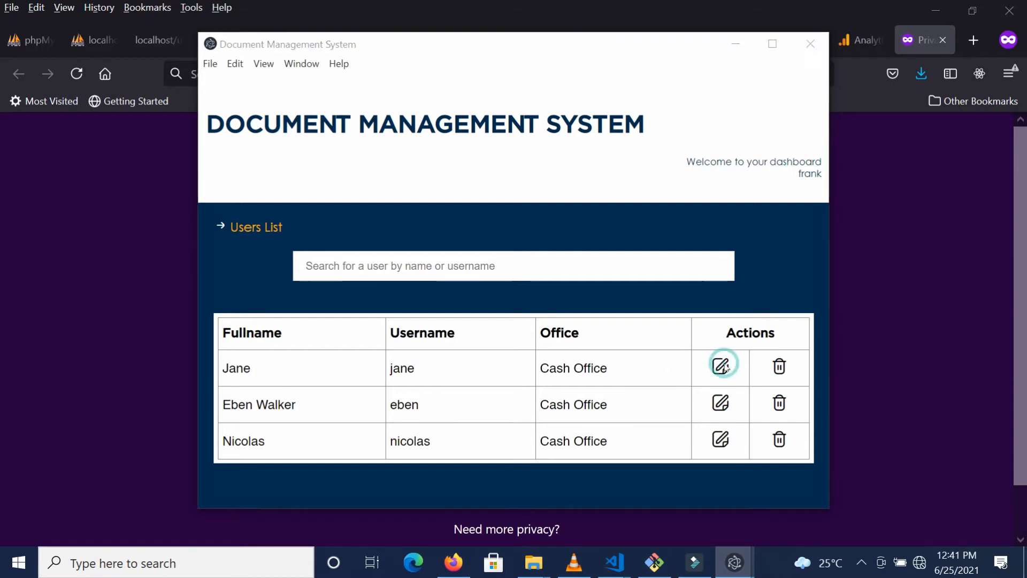
{"action": "left_click", "coordinate": [604, 485]}
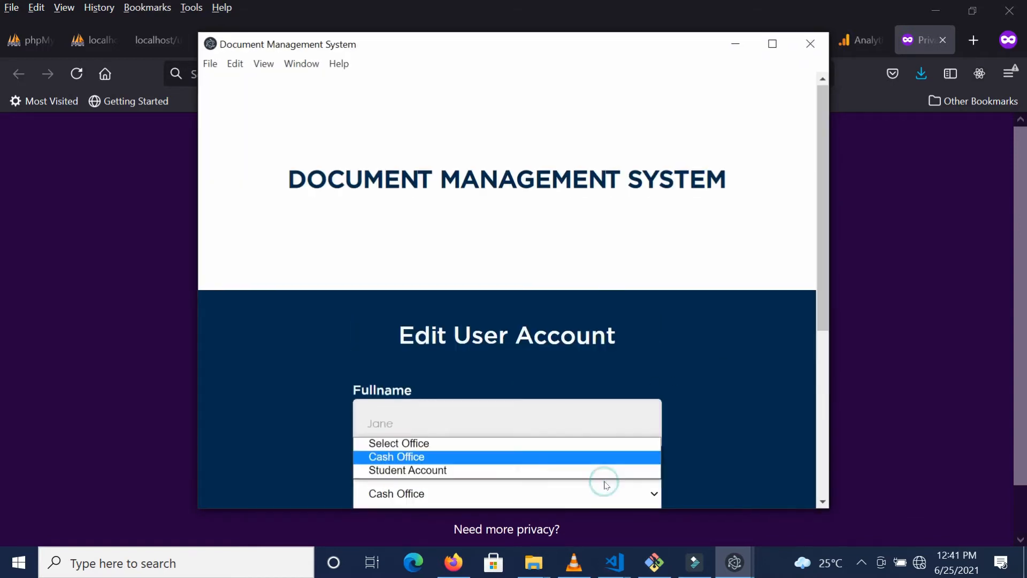
{"action": "left_click", "coordinate": [567, 469]}
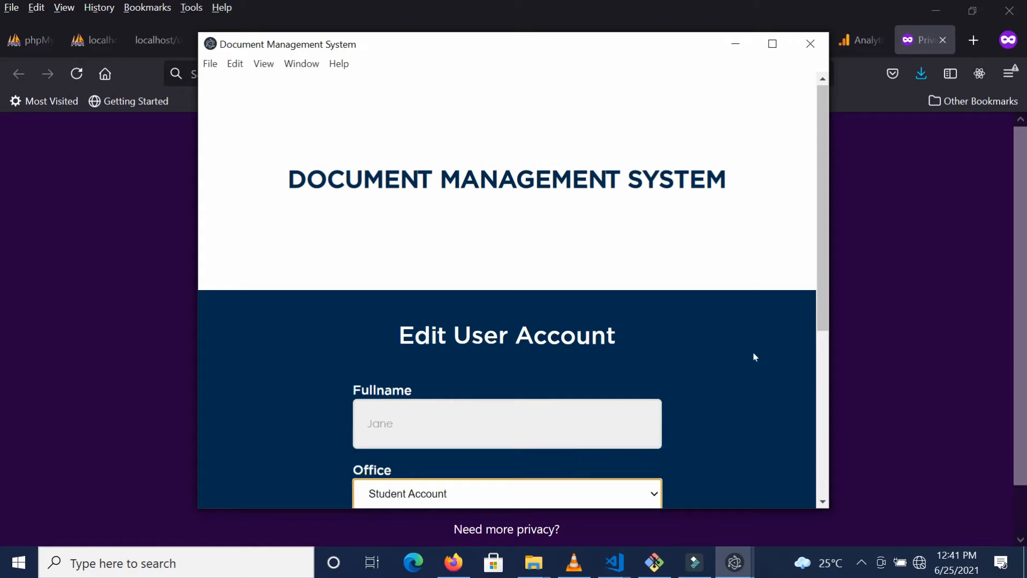
{"action": "left_click_drag", "start_coordinate": [825, 304], "coordinate": [822, 432]}
{"action": "left_click", "coordinate": [603, 482]}
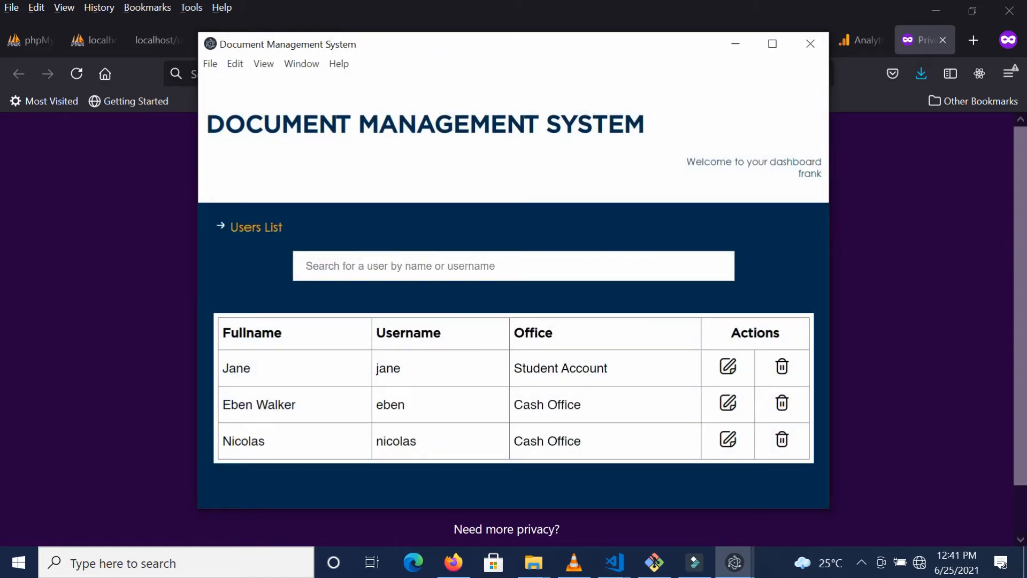
Step: Close the Users List and open the Create Group form from Manage Groups
{"action": "left_click", "coordinate": [809, 42]}
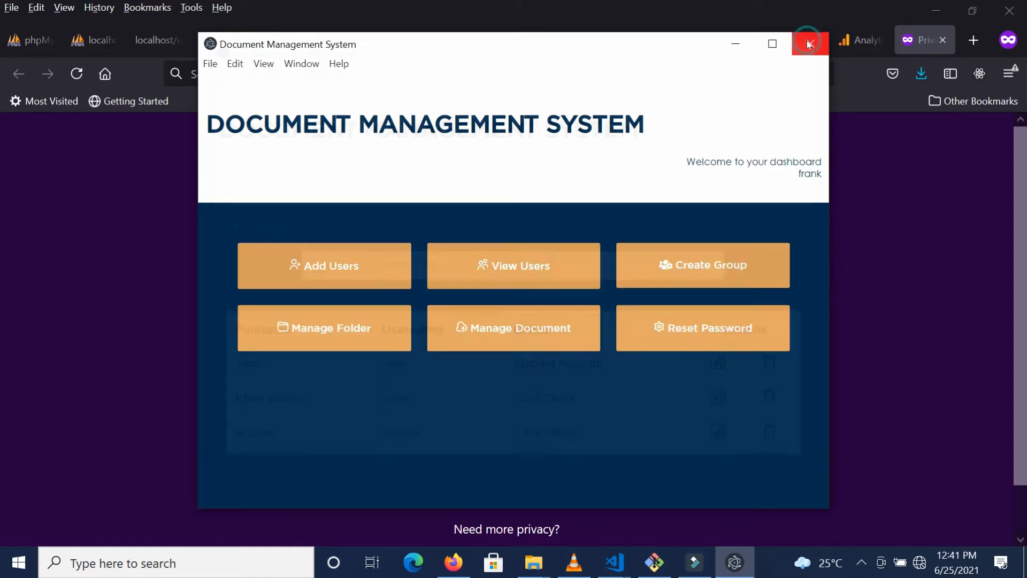
{"action": "left_click", "coordinate": [639, 282]}
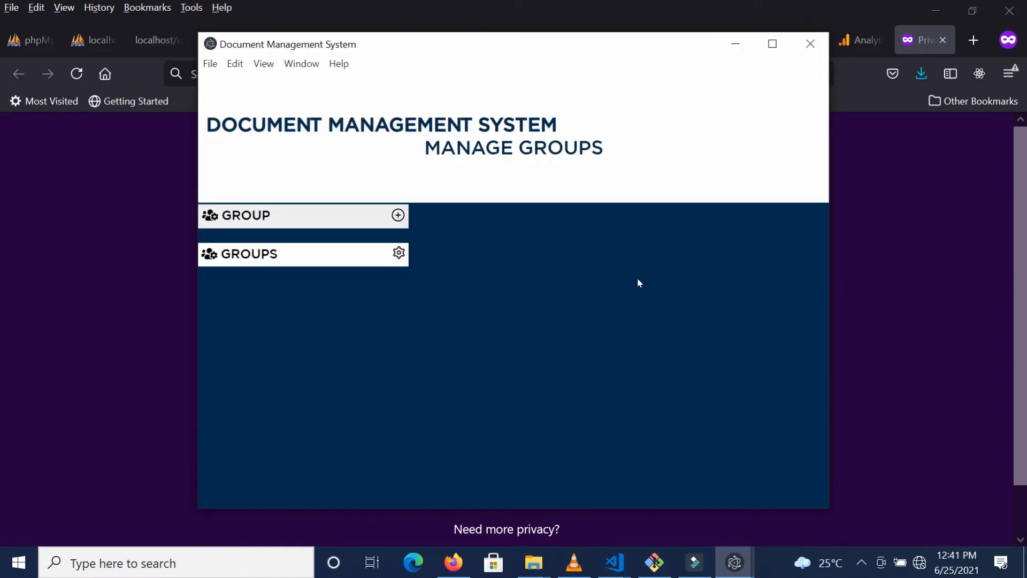
{"action": "left_click", "coordinate": [398, 216]}
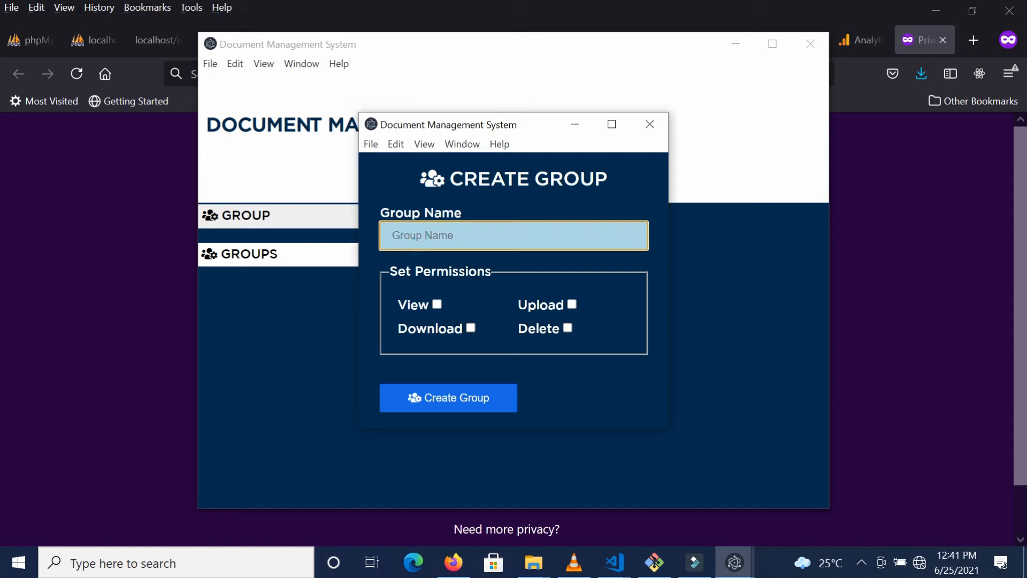
Step: Create a group named 'IT' with the Upload permission ticked
{"action": "type", "text": "IT"}
{"action": "left_click", "coordinate": [574, 309]}
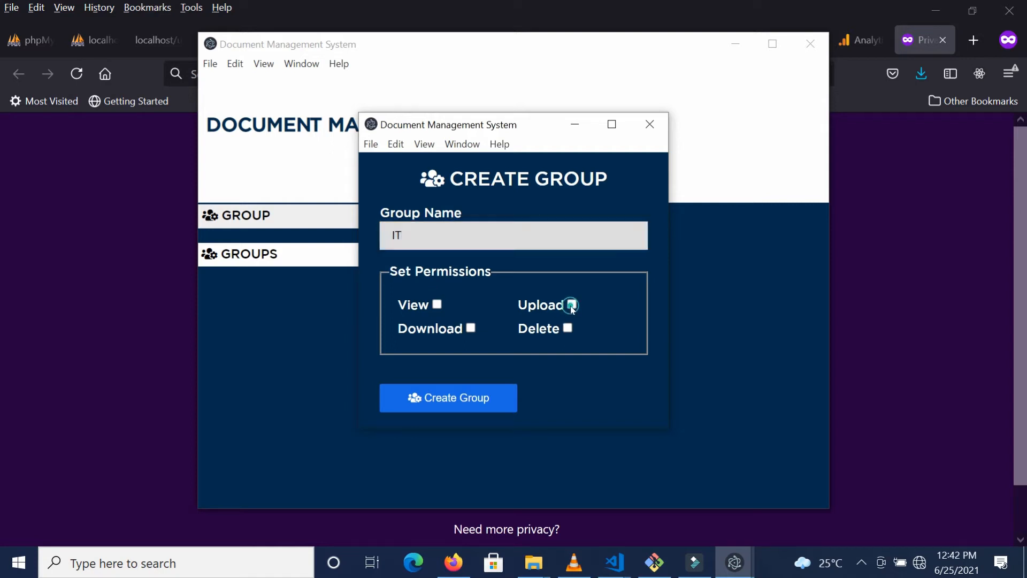
{"action": "left_click", "coordinate": [464, 410]}
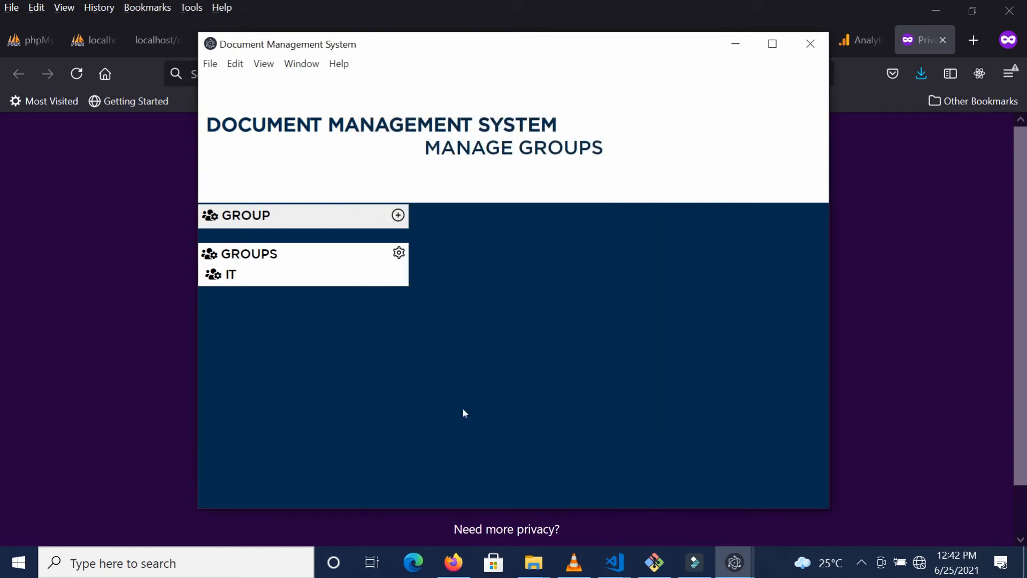
Step: Select the IT group and open its Manage Group settings page
{"action": "left_click", "coordinate": [224, 276]}
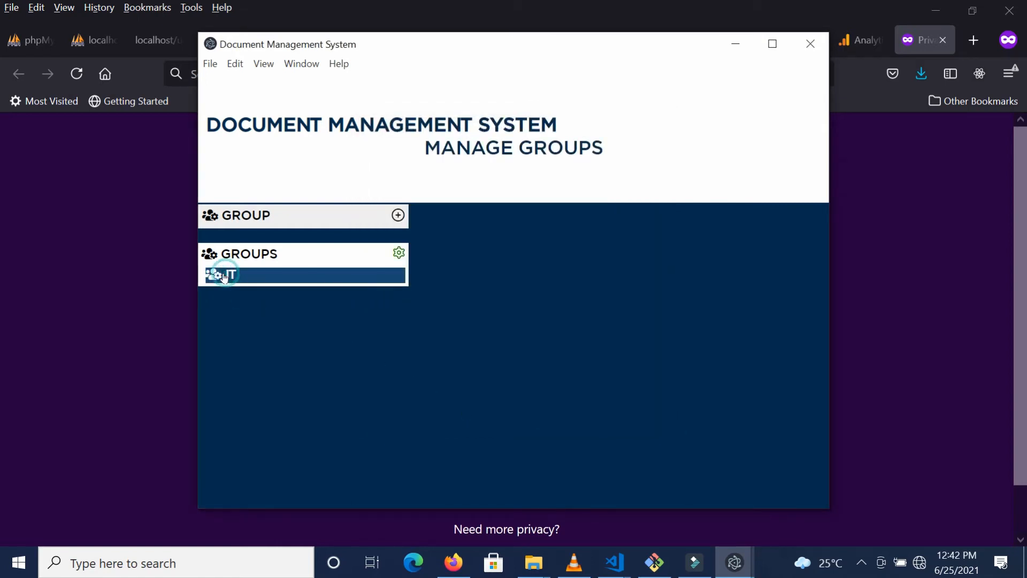
{"action": "left_click", "coordinate": [399, 255]}
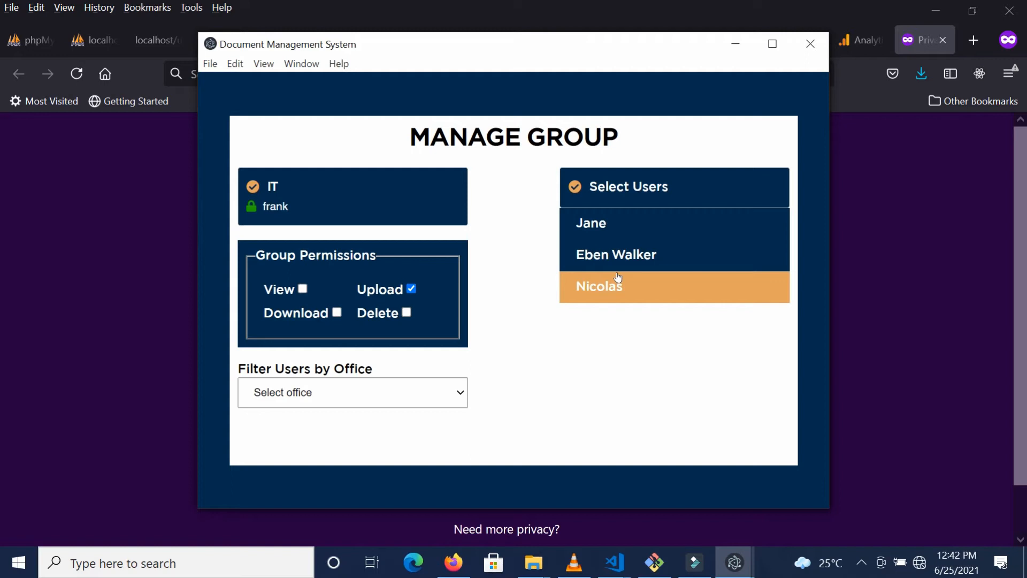
{"action": "left_click_drag", "start_coordinate": [289, 208], "coordinate": [268, 213]}
{"action": "left_click", "coordinate": [268, 213]}
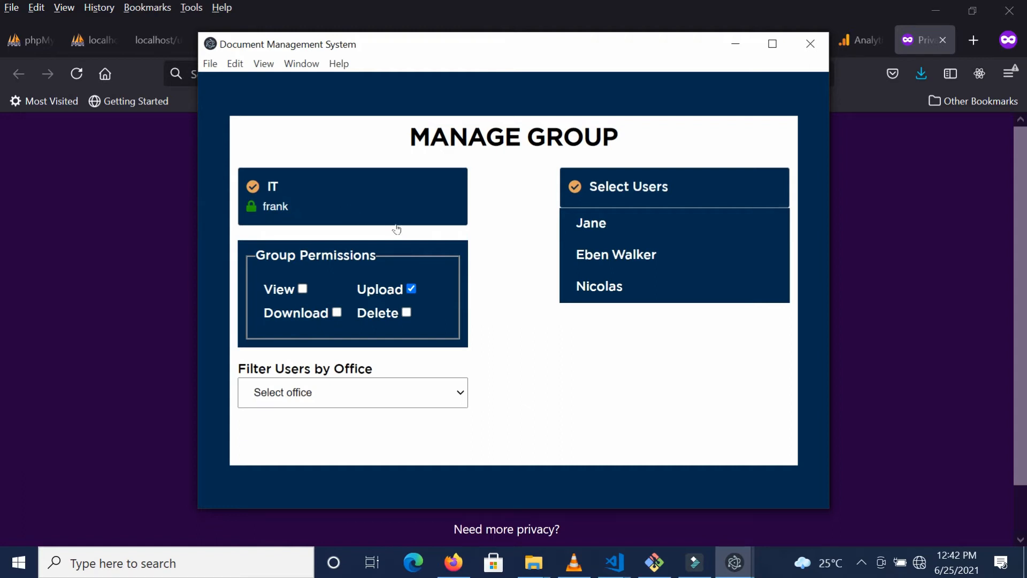
{"action": "left_click", "coordinate": [387, 401]}
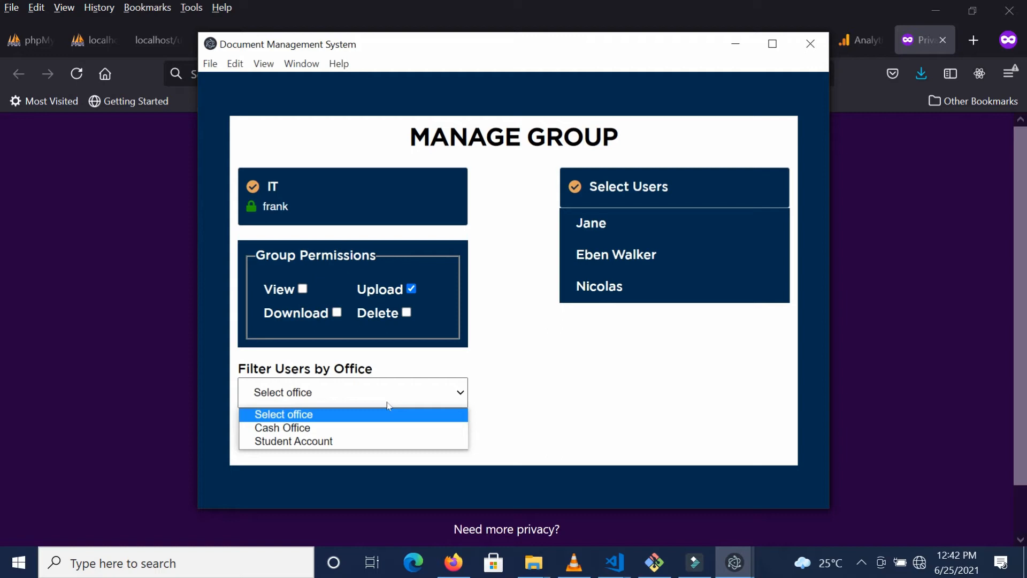
Step: Filter the users by Cash Office, then Student Account, then Cash Office again
{"action": "left_click", "coordinate": [378, 428]}
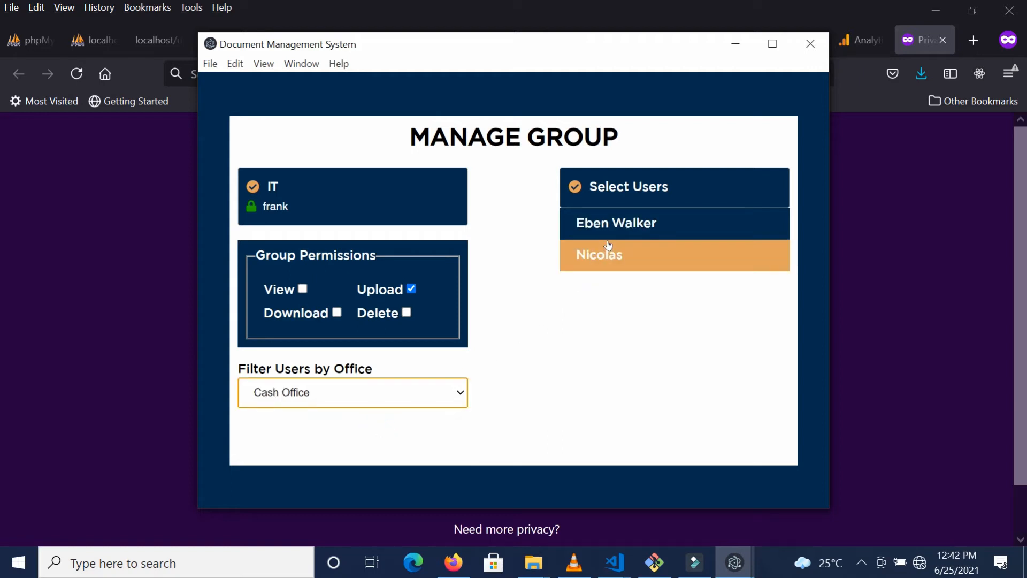
{"action": "left_click", "coordinate": [466, 395]}
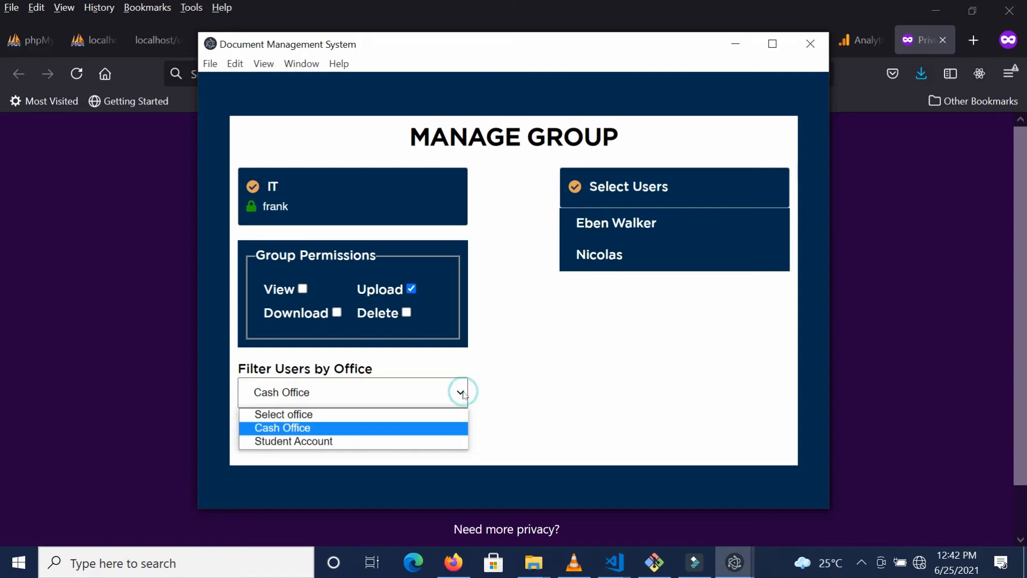
{"action": "left_click", "coordinate": [373, 438]}
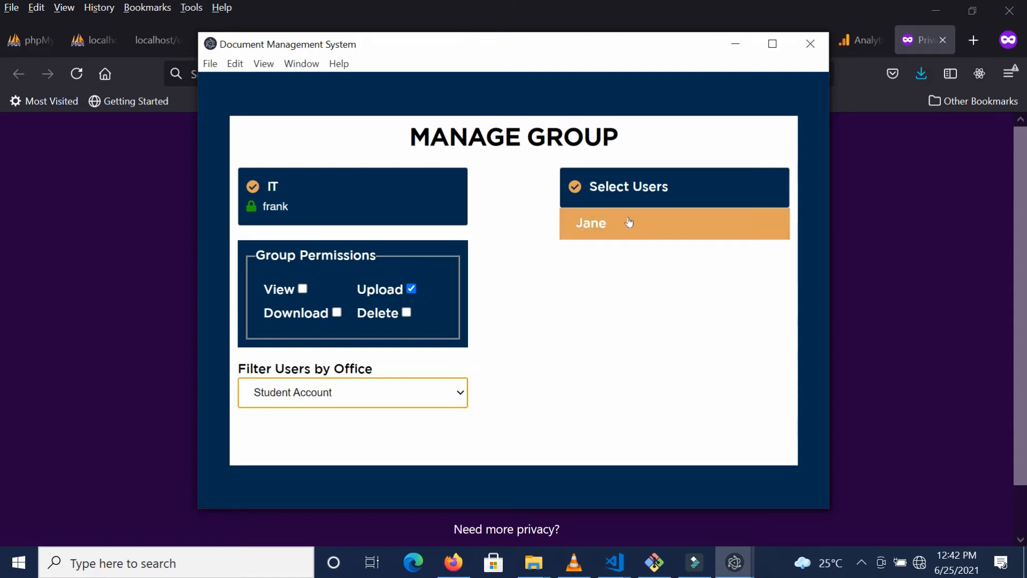
{"action": "left_click", "coordinate": [459, 396]}
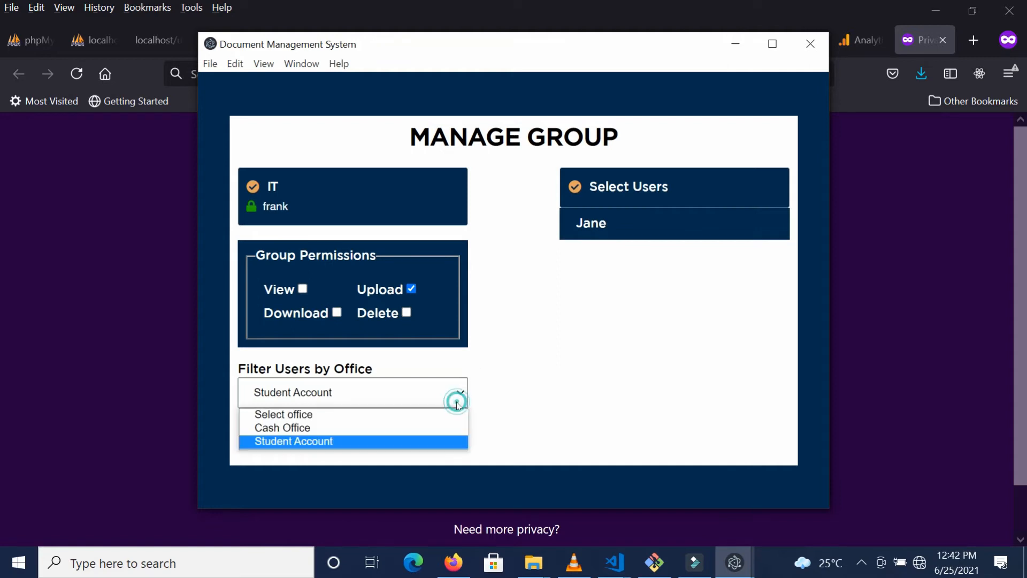
{"action": "left_click", "coordinate": [390, 428]}
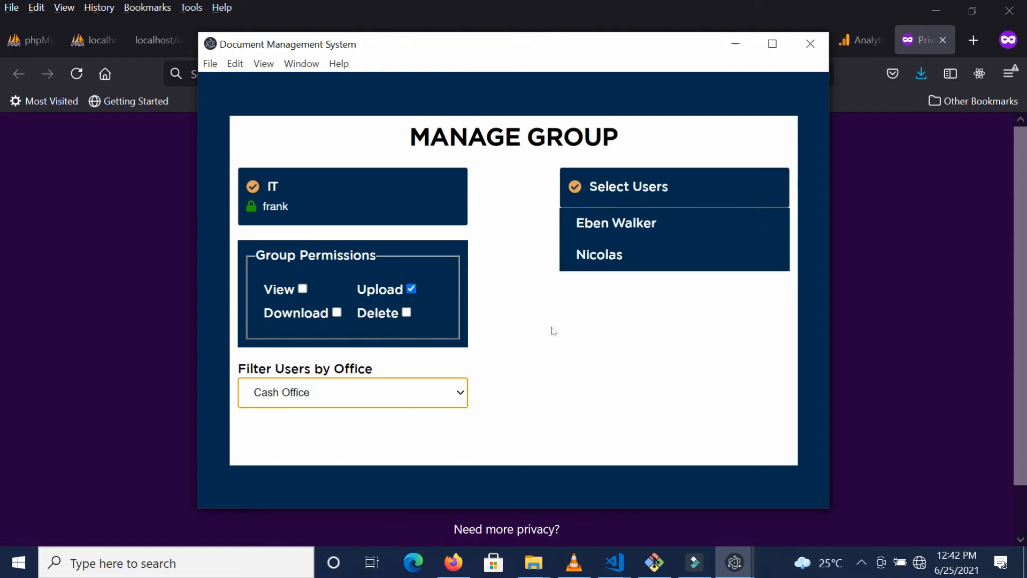
Step: Add both Cash Office users to IT, tick View and Download, and apply the settings
{"action": "left_click", "coordinate": [648, 227]}
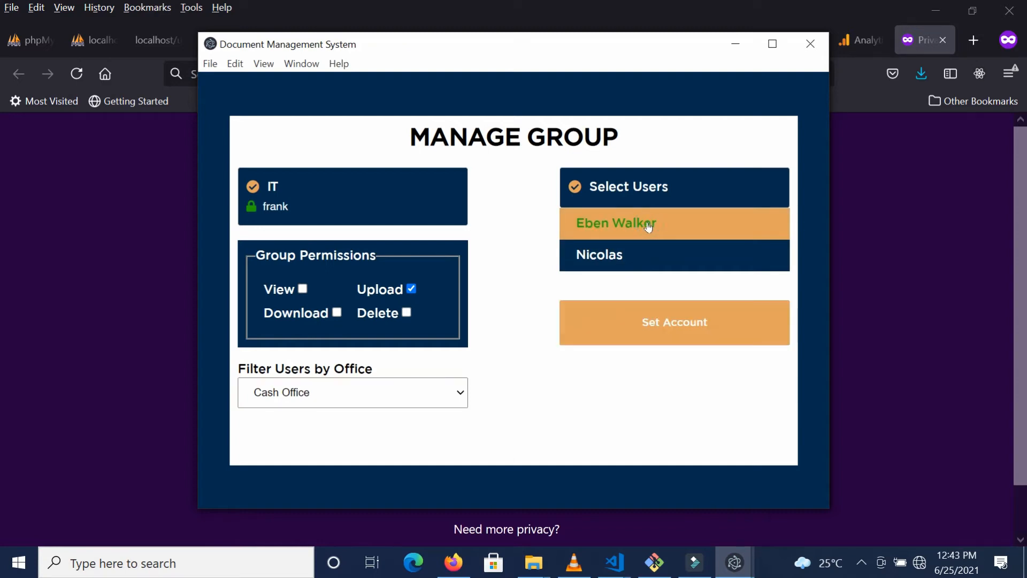
{"action": "left_click", "coordinate": [613, 258]}
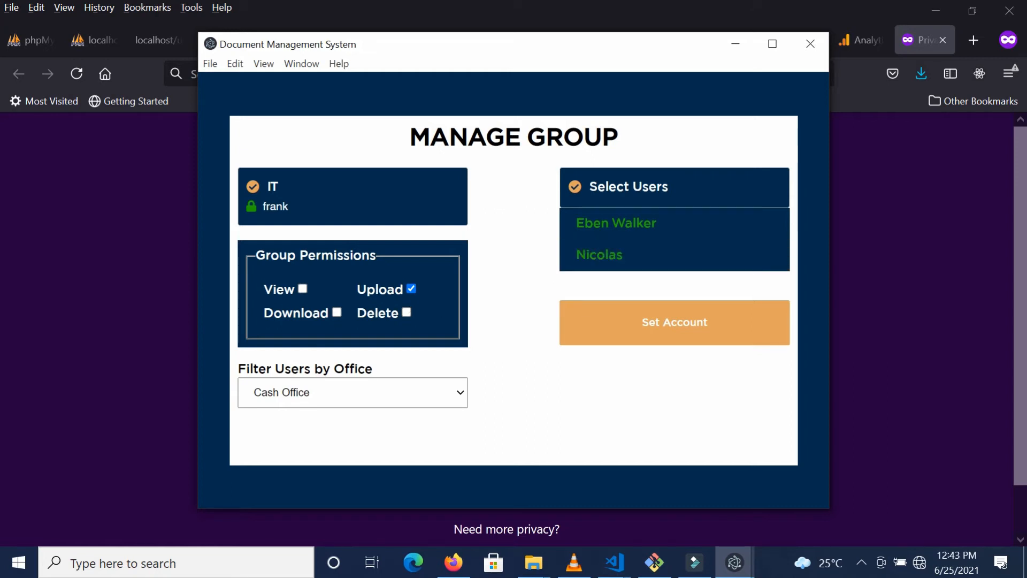
{"action": "left_click", "coordinate": [302, 289]}
{"action": "left_click", "coordinate": [336, 313]}
{"action": "left_click", "coordinate": [601, 324]}
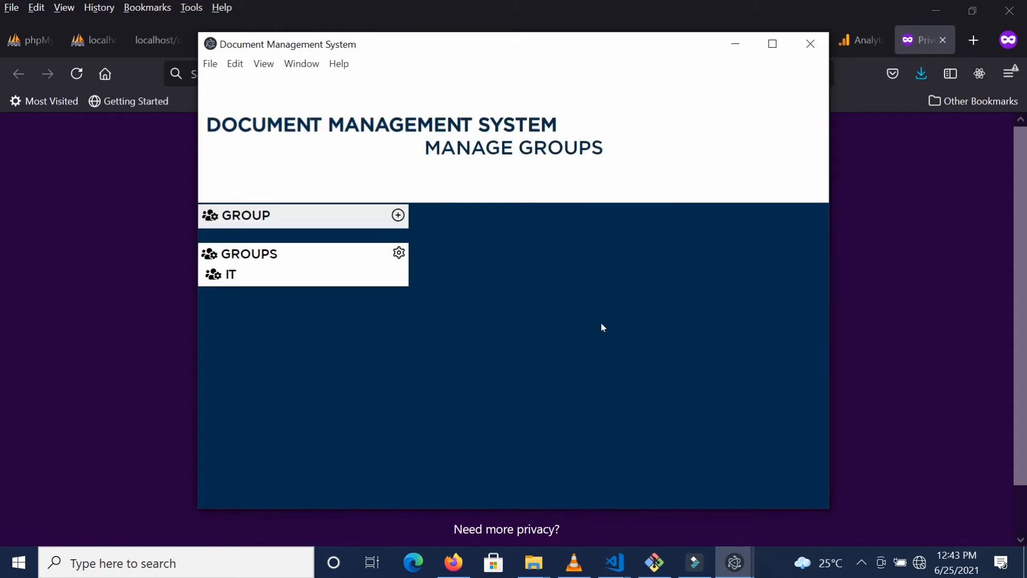
Step: Check the IT group's View, Upload and Download permissions and Cash Office members, then close Manage Groups
{"action": "left_click", "coordinate": [238, 277]}
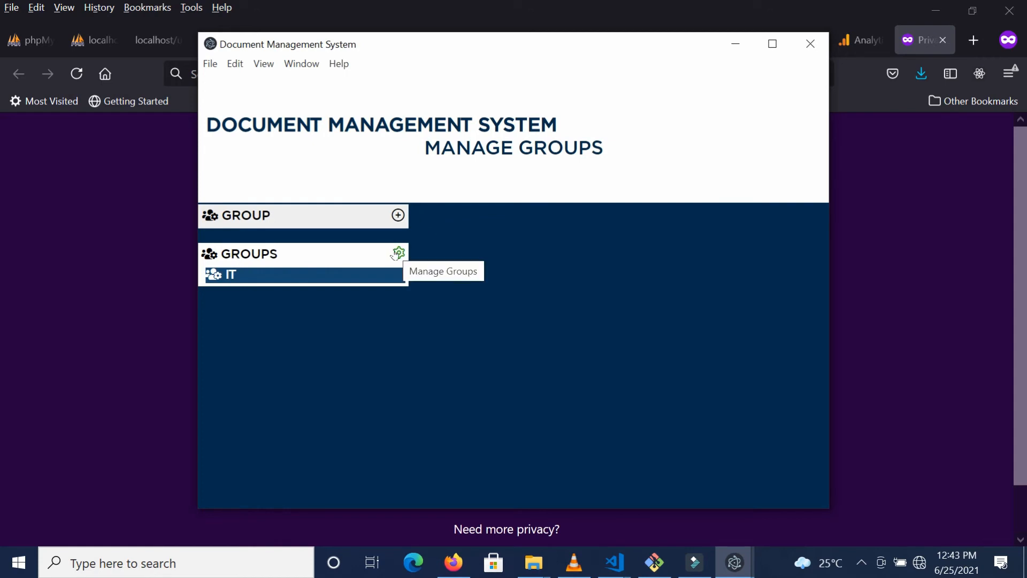
{"action": "left_click", "coordinate": [396, 254]}
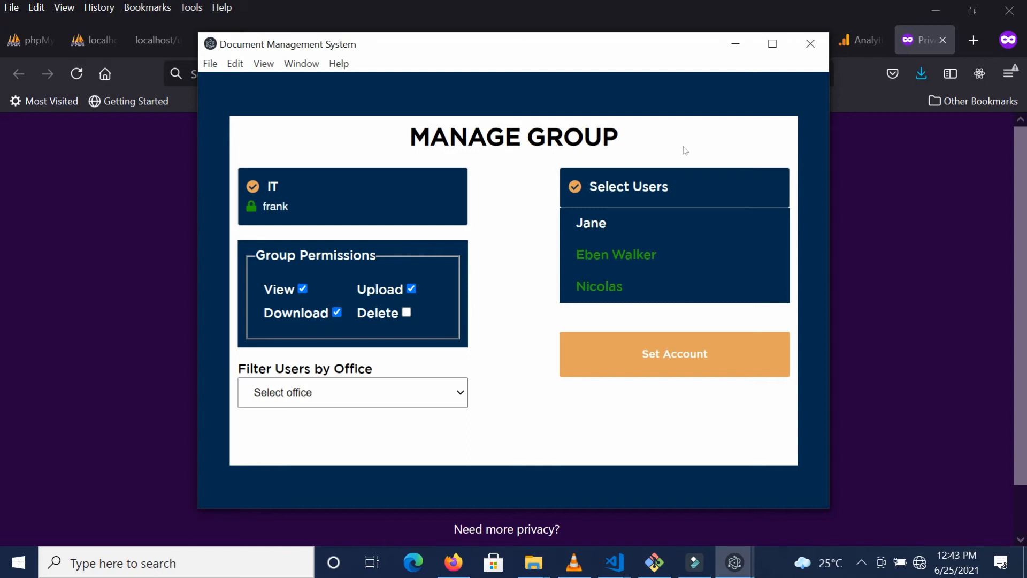
{"action": "left_click", "coordinate": [810, 44]}
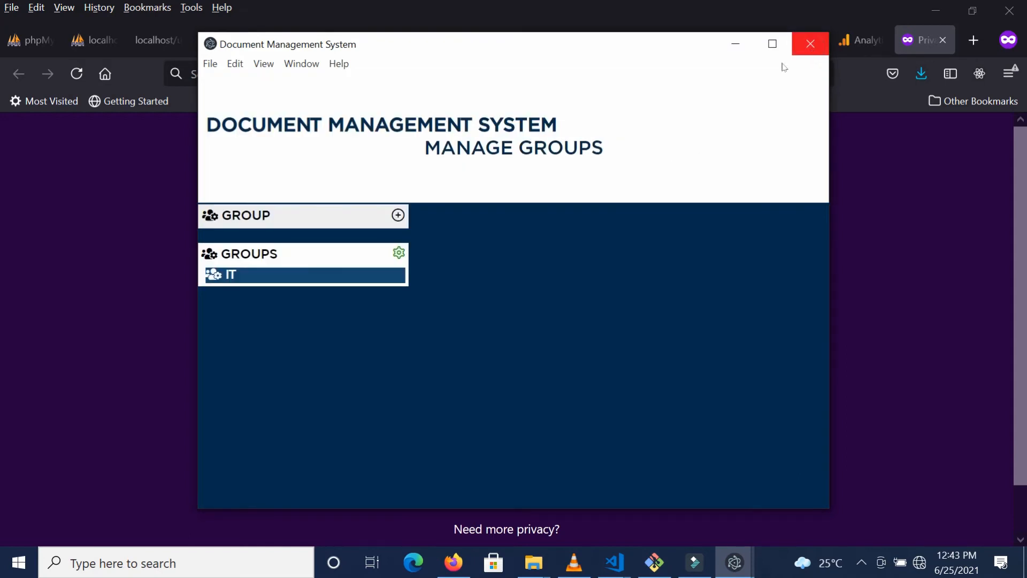
{"action": "left_click", "coordinate": [813, 50]}
Step: In the folder manager, start a new folder under Cash Office
{"action": "left_click", "coordinate": [395, 333]}
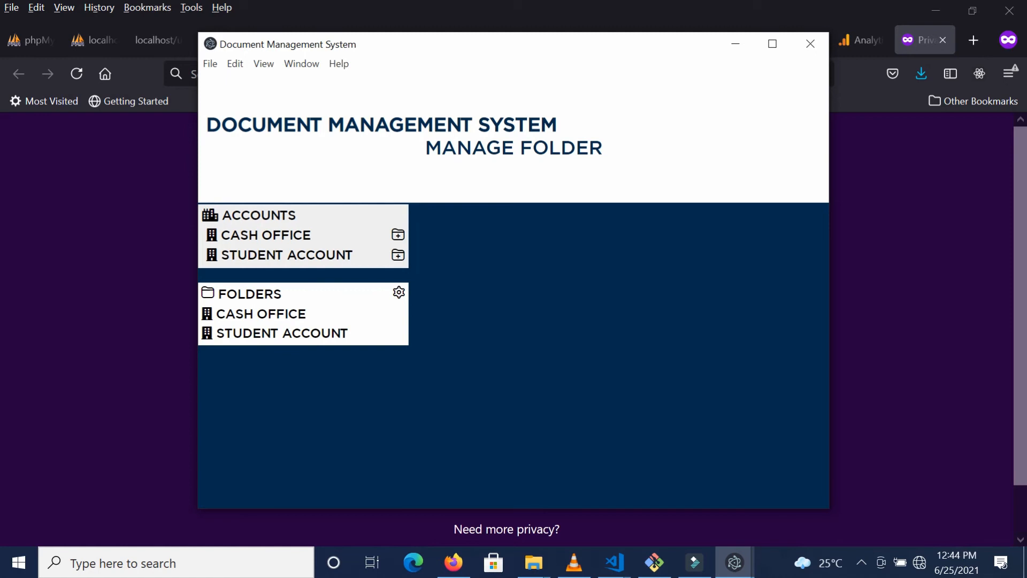
{"action": "left_click", "coordinate": [398, 236]}
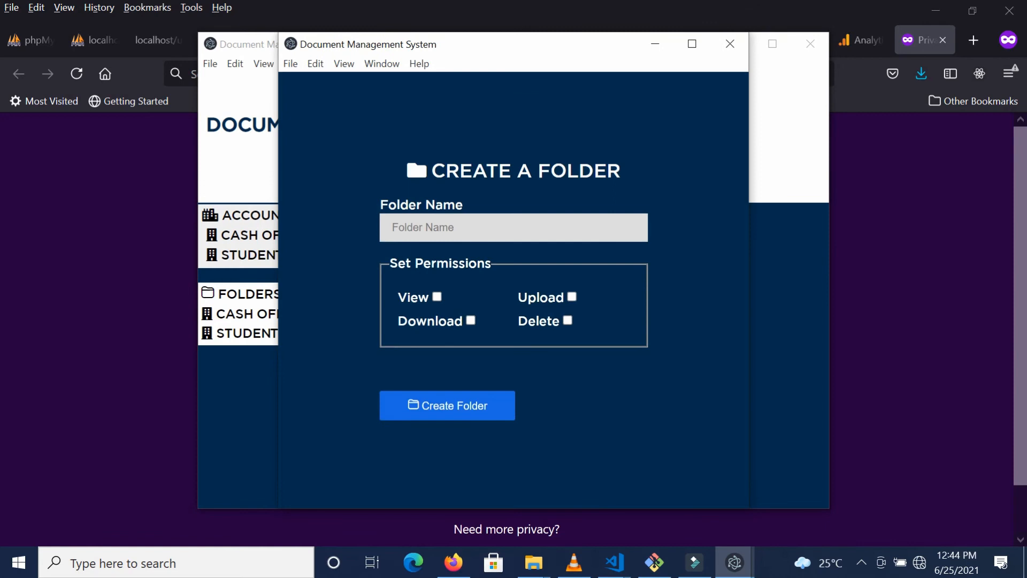
Step: Create a 'Transcript' folder with View permission under Cash Office, then start a subfolder beneath it
{"action": "left_click", "coordinate": [432, 231]}
{"action": "type", "text": "Tr"}
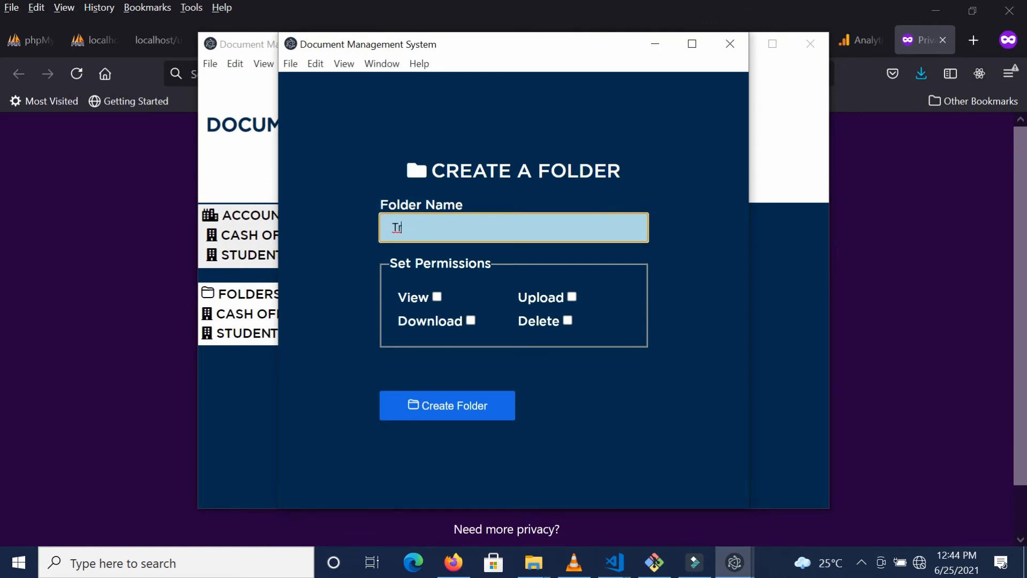
{"action": "type", "text": "anscript"}
{"action": "left_click", "coordinate": [437, 299]}
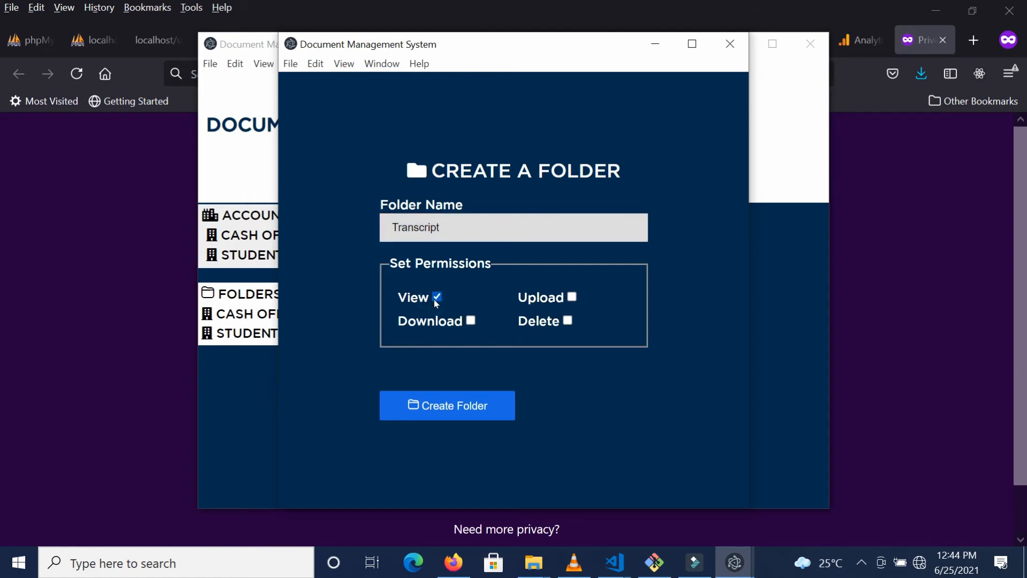
{"action": "left_click", "coordinate": [445, 412]}
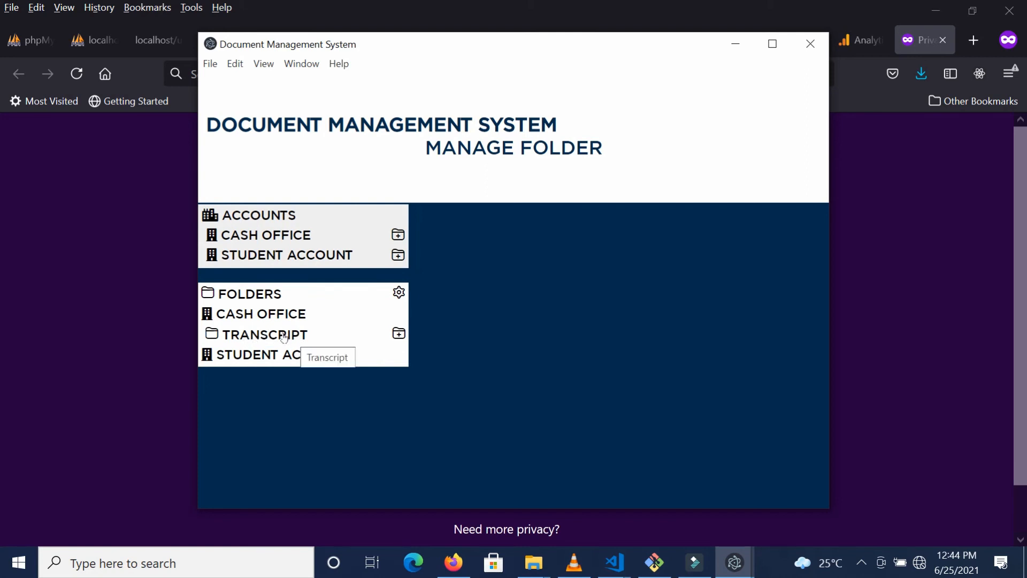
{"action": "left_click", "coordinate": [398, 334]}
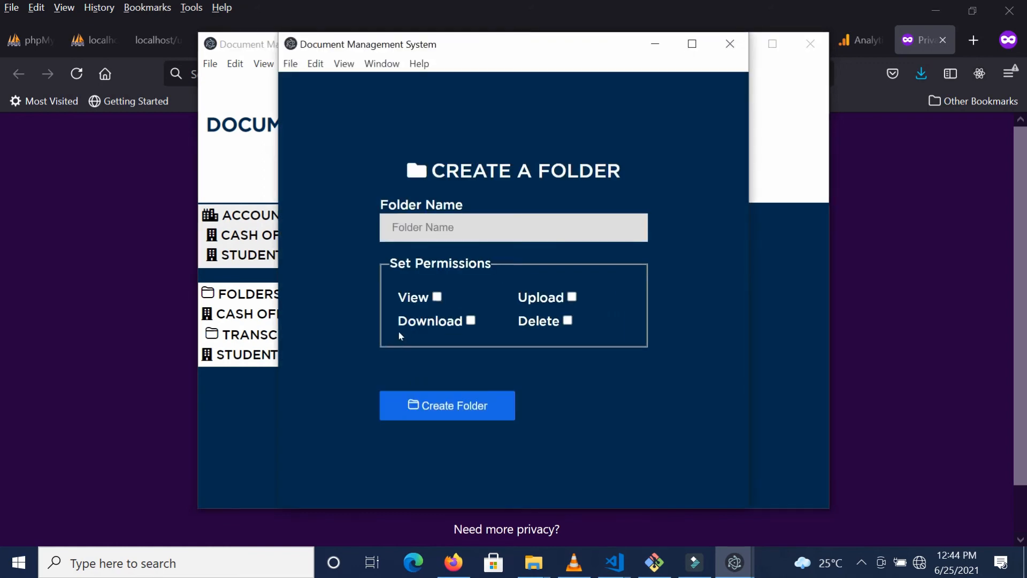
Step: Create the '2019-Transcript' subfolder with Download permission and select it
{"action": "left_click", "coordinate": [452, 222]}
{"action": "type", "text": "2019-"}
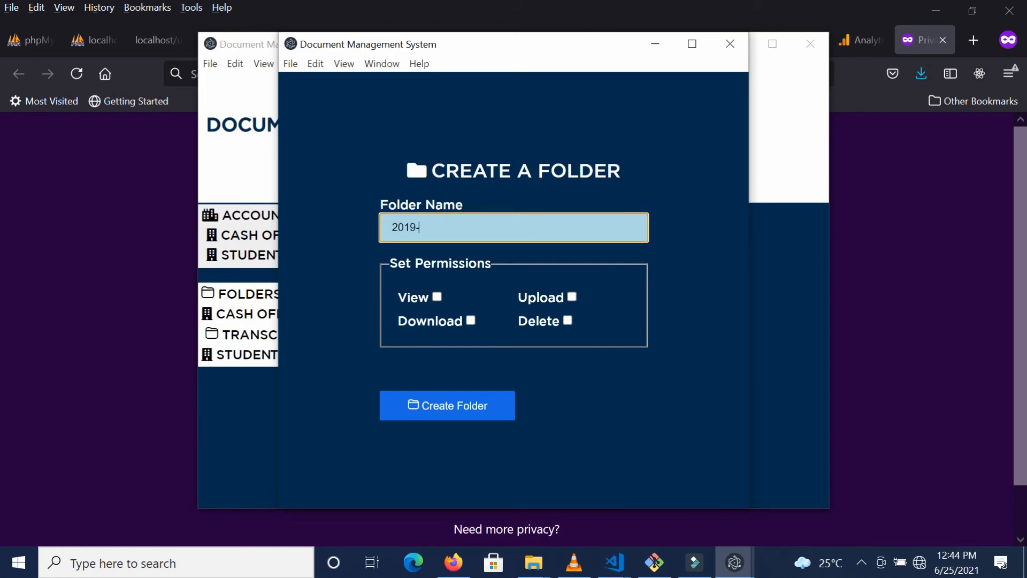
{"action": "type", "text": "Transcript"}
{"action": "left_click", "coordinate": [471, 320]}
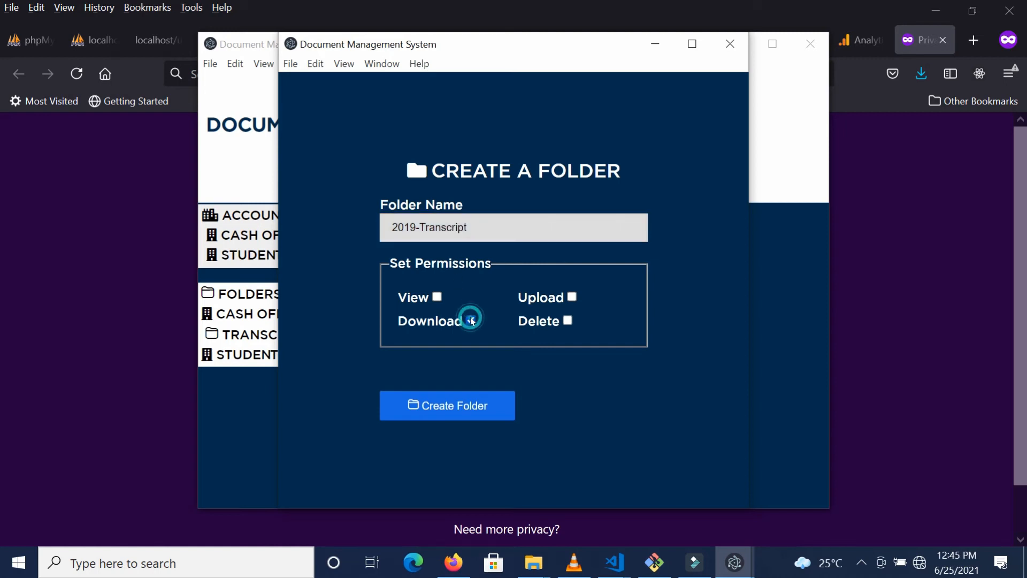
{"action": "left_click", "coordinate": [473, 410]}
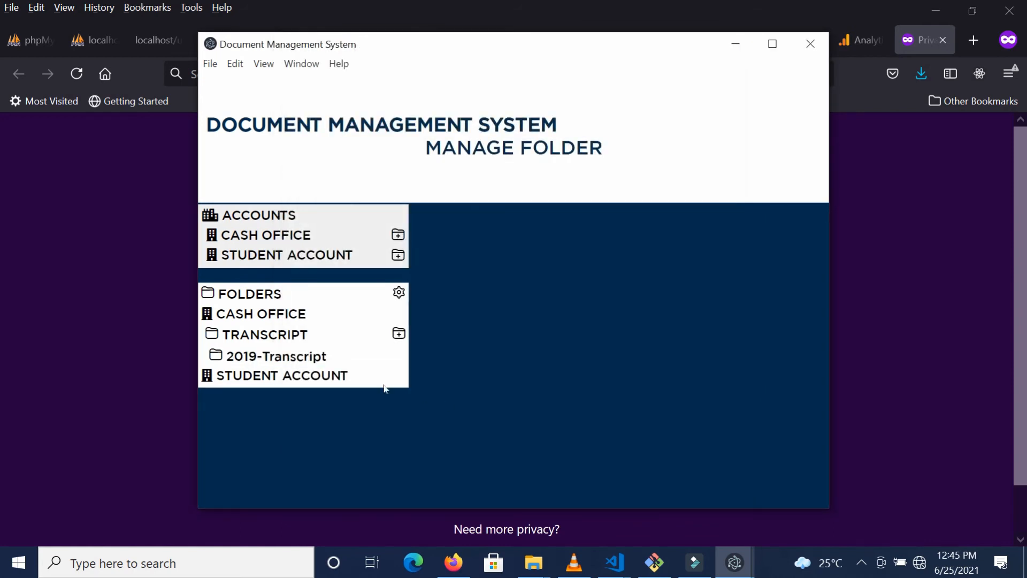
{"action": "left_click", "coordinate": [300, 357]}
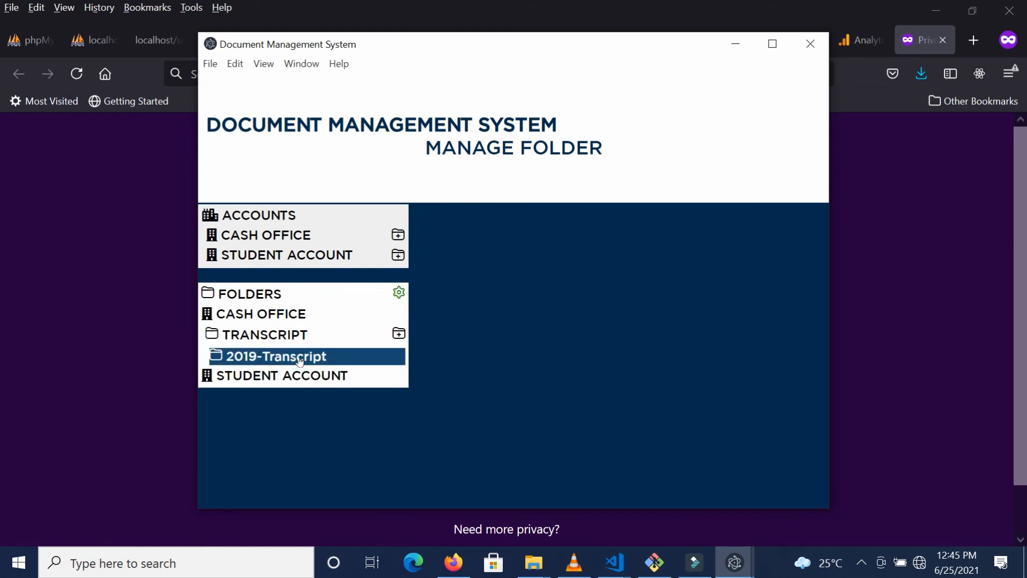
Step: Assign 2019-Transcript to the IT group with Upload added and View removed
{"action": "left_click", "coordinate": [399, 294]}
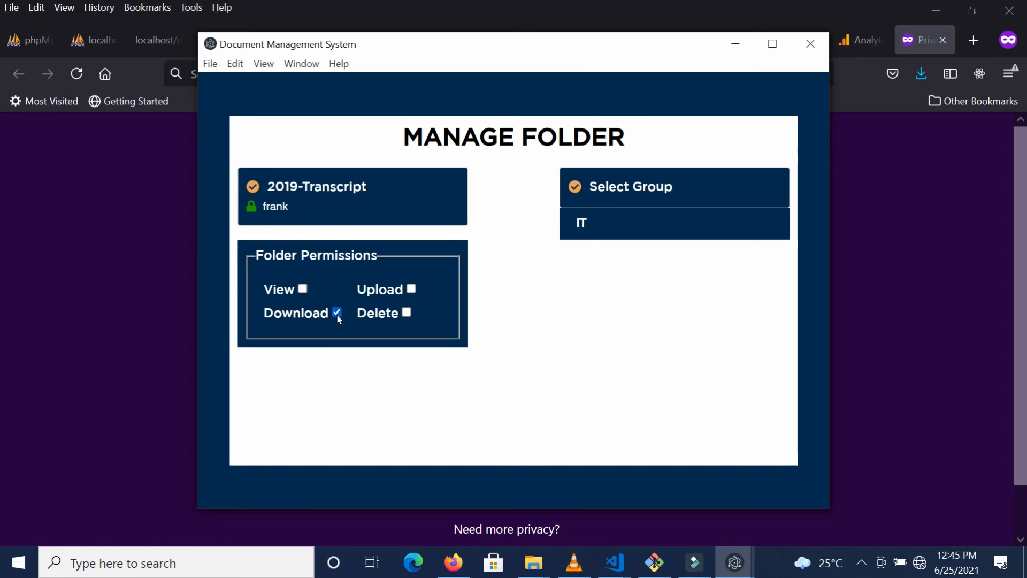
{"action": "left_click", "coordinate": [583, 228]}
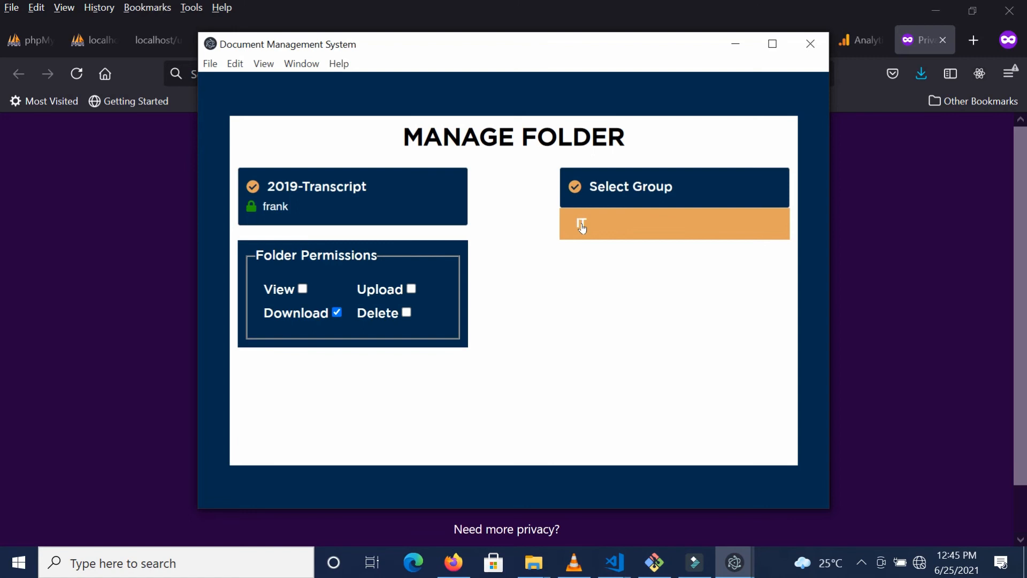
{"action": "left_click", "coordinate": [582, 227]}
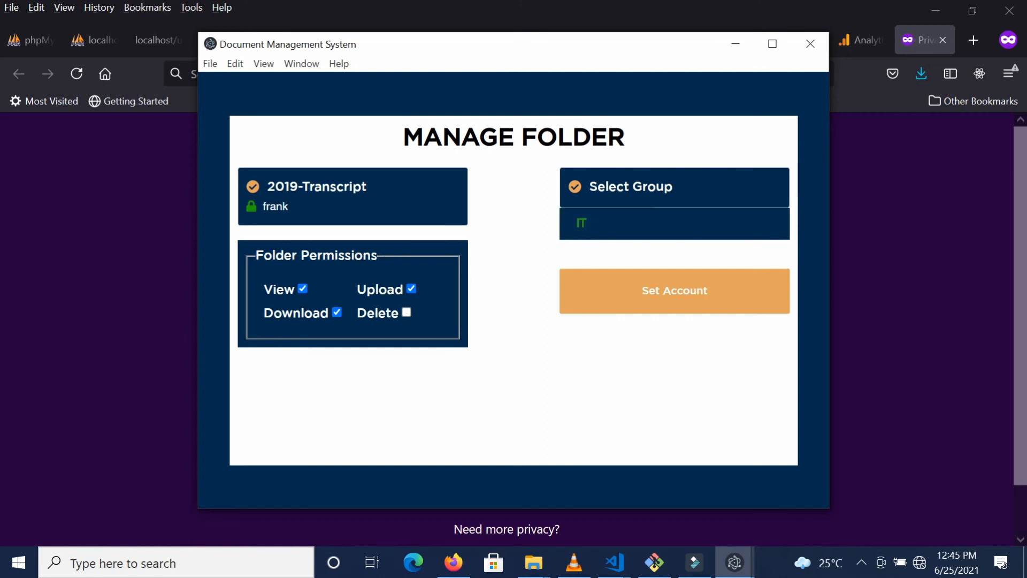
{"action": "left_click", "coordinate": [303, 289]}
{"action": "left_click", "coordinate": [595, 290]}
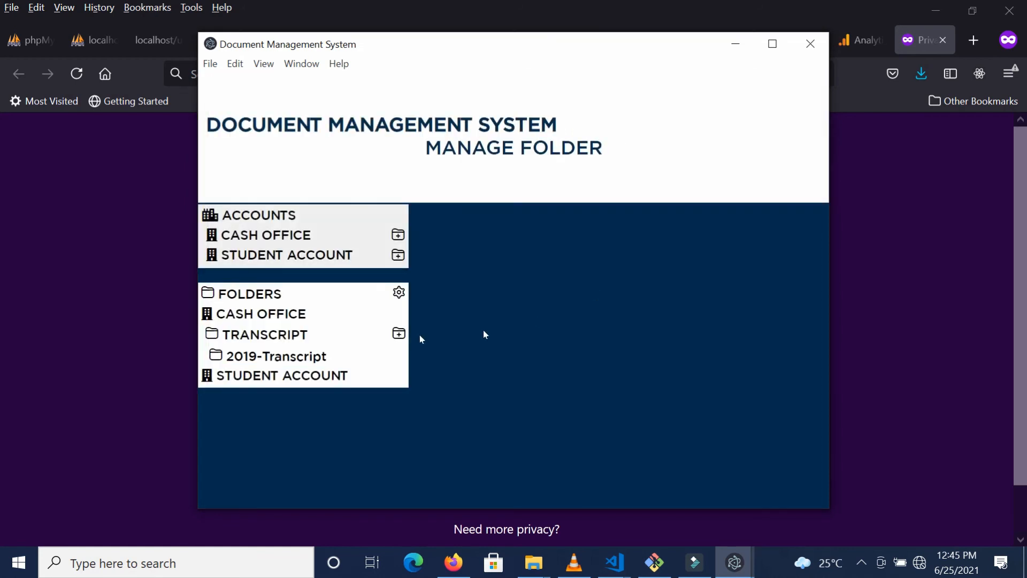
Step: Reopen 2019-Transcript's settings to confirm Upload and Download for IT, then close them
{"action": "left_click", "coordinate": [307, 361]}
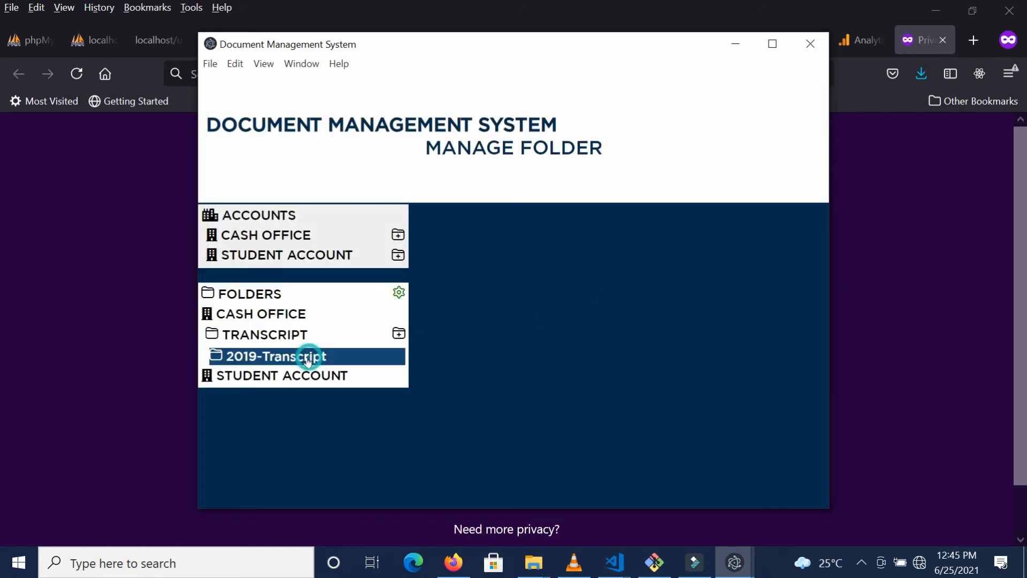
{"action": "left_click", "coordinate": [398, 293]}
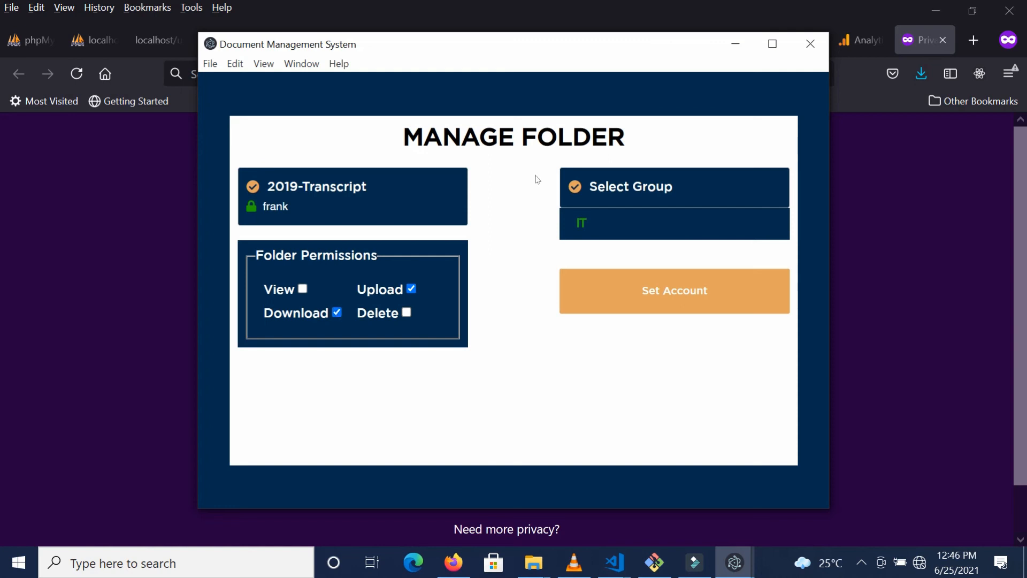
{"action": "left_click", "coordinate": [811, 45]}
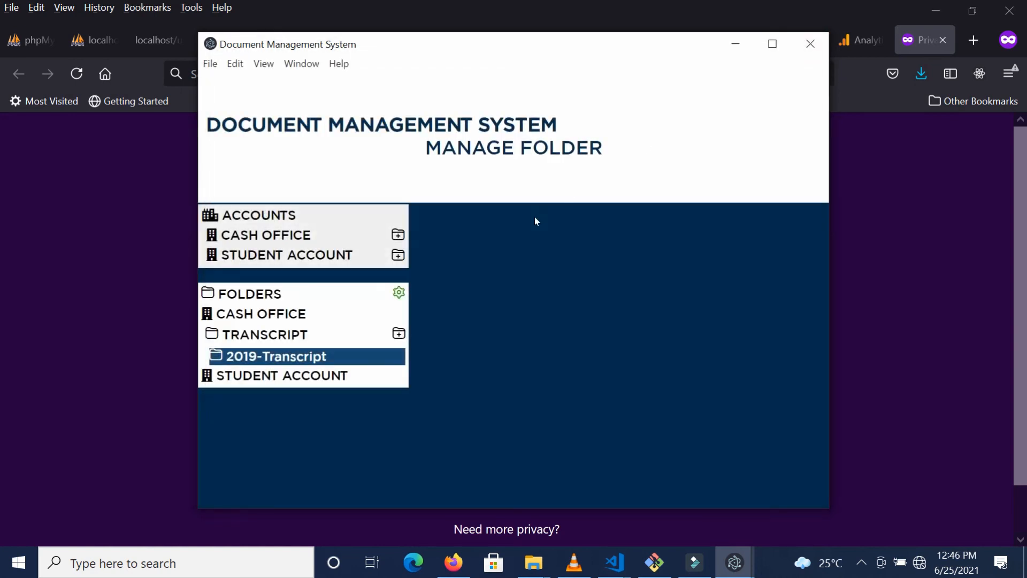
Step: Reopen the folder manager and create '2020-Admission' with View permission under Student Account
{"action": "left_click", "coordinate": [811, 50]}
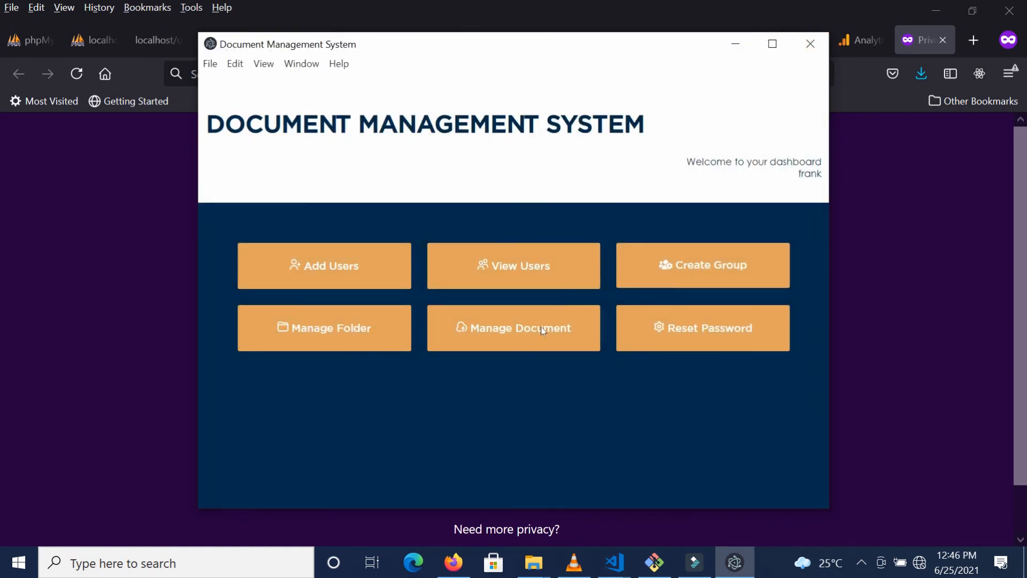
{"action": "left_click", "coordinate": [380, 332]}
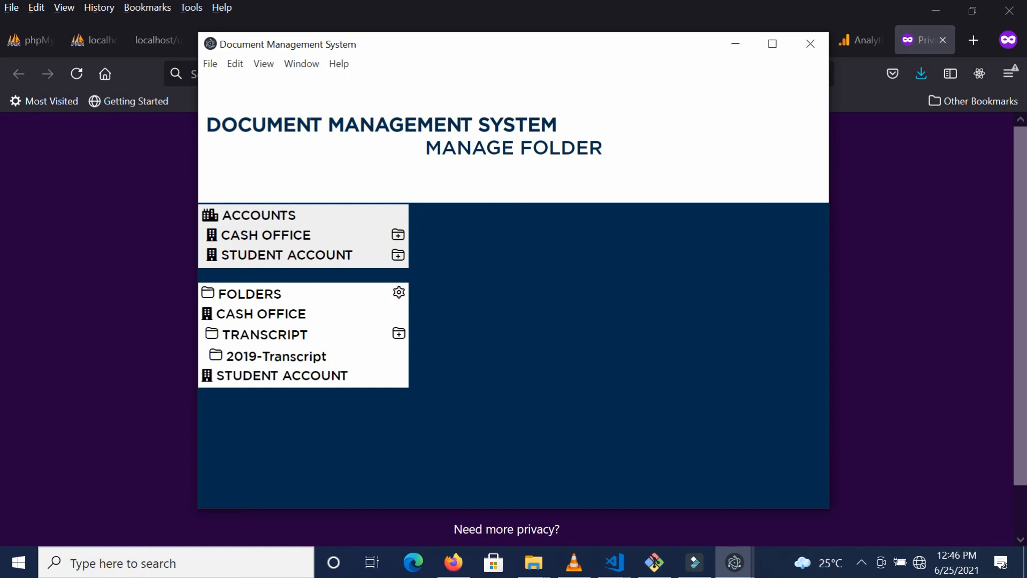
{"action": "left_click", "coordinate": [397, 255]}
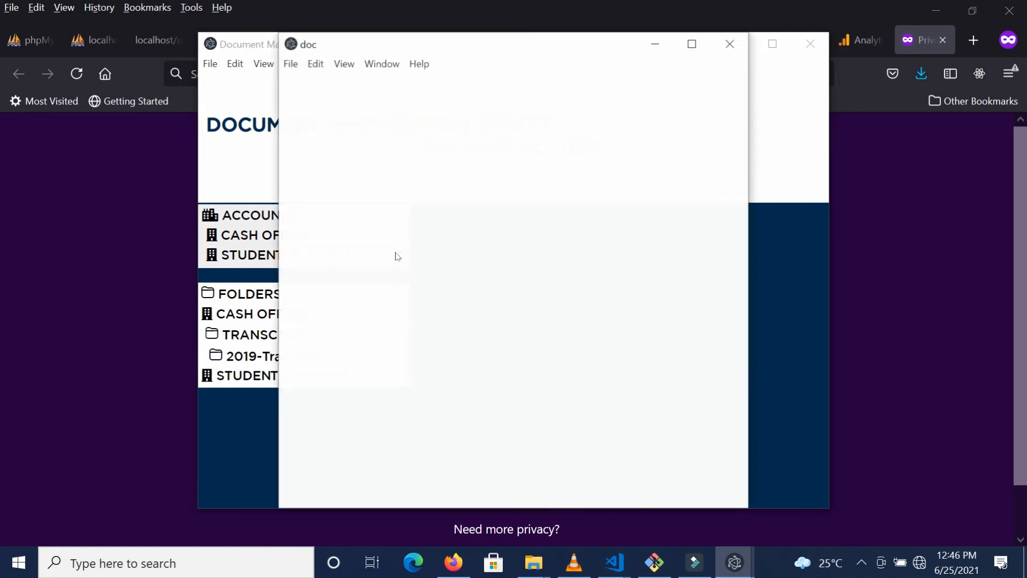
{"action": "left_click", "coordinate": [458, 223]}
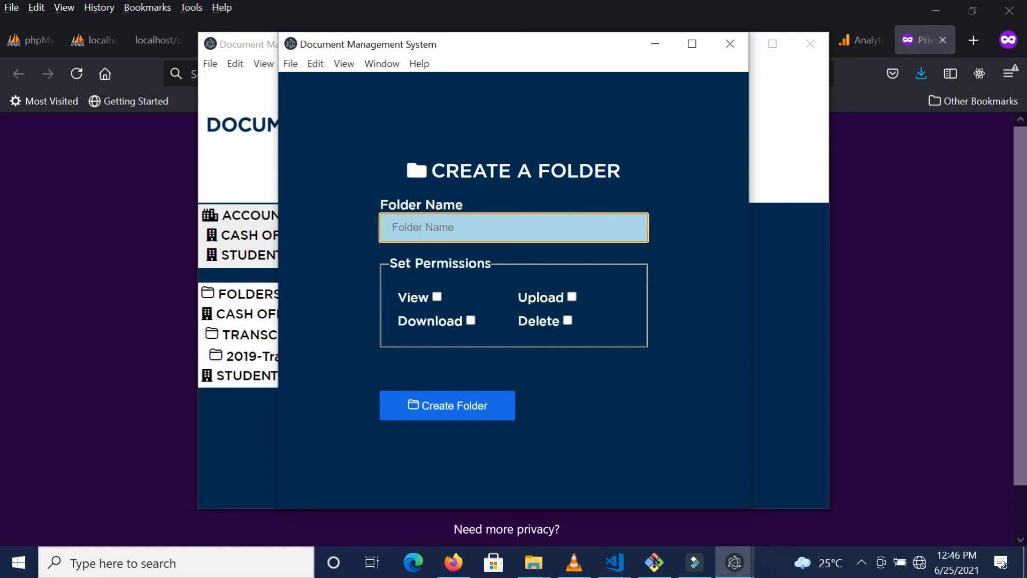
{"action": "type", "text": "2020-A"}
{"action": "type", "text": "dmission"}
{"action": "left_click", "coordinate": [438, 297]}
{"action": "left_click", "coordinate": [439, 405]}
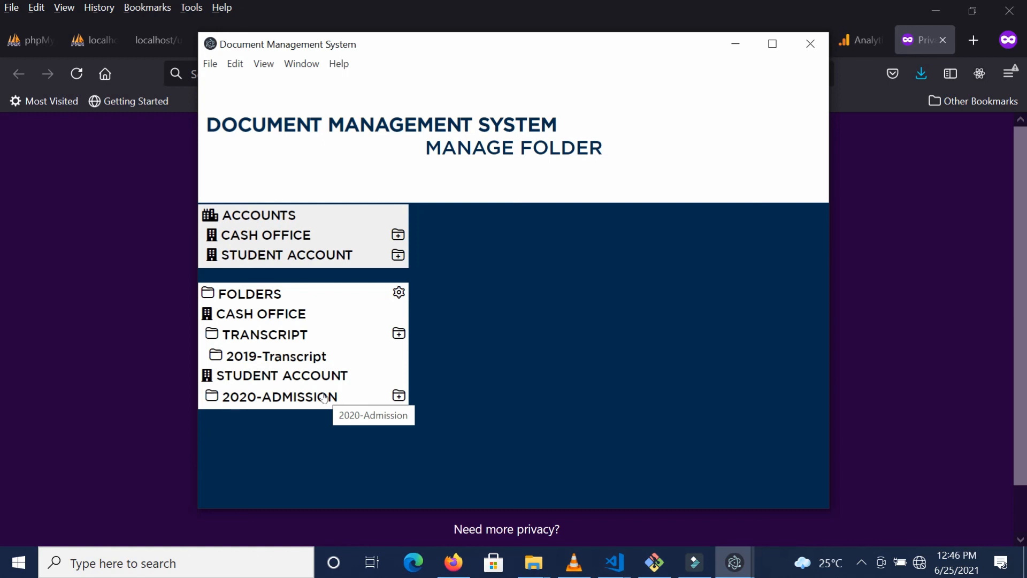
Step: Confirm 2020-Admission has only View permission, then close the folder manager to the dashboard
{"action": "left_click", "coordinate": [295, 396]}
{"action": "left_click", "coordinate": [402, 292]}
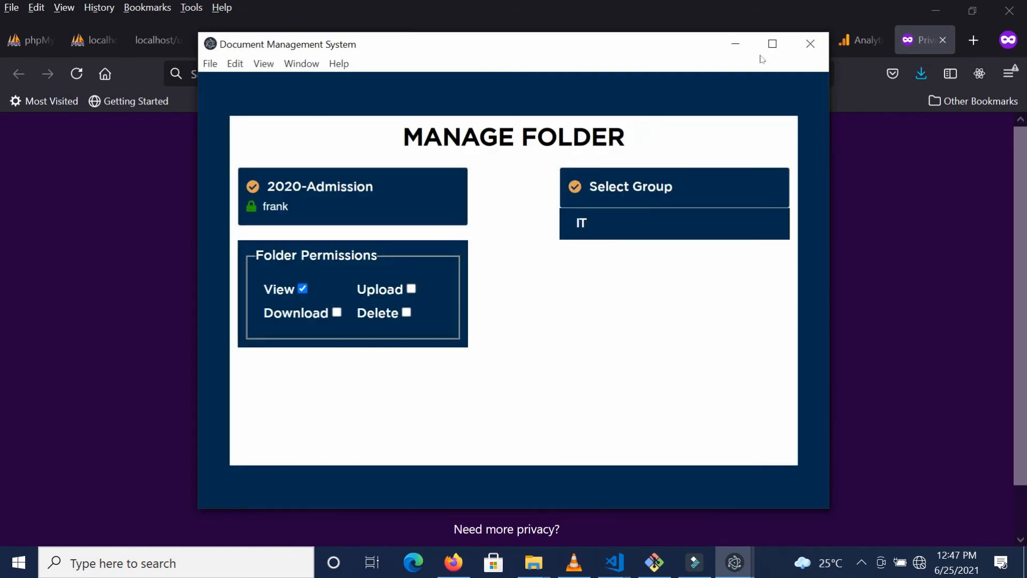
{"action": "left_click", "coordinate": [810, 43]}
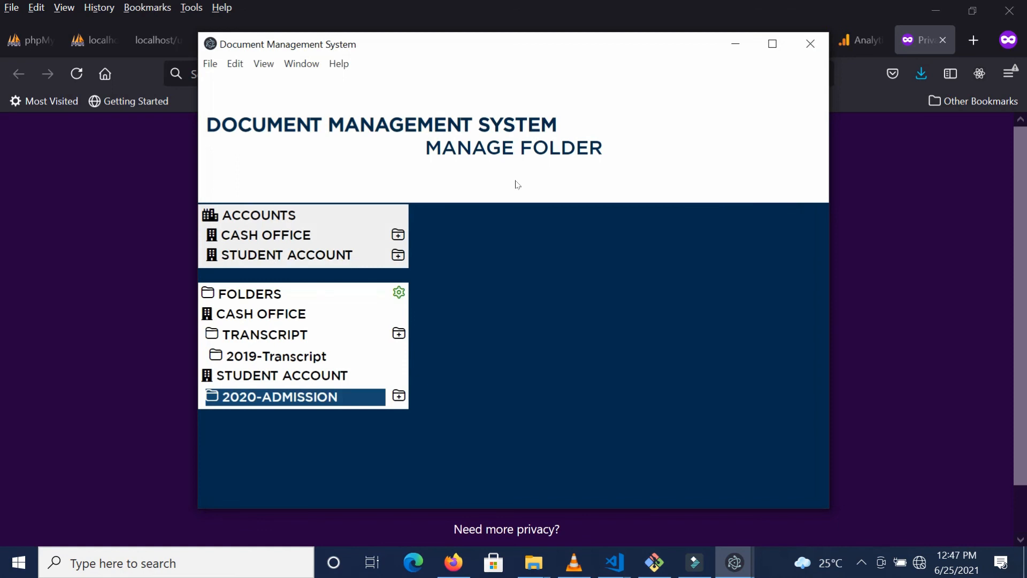
{"action": "left_click", "coordinate": [803, 48]}
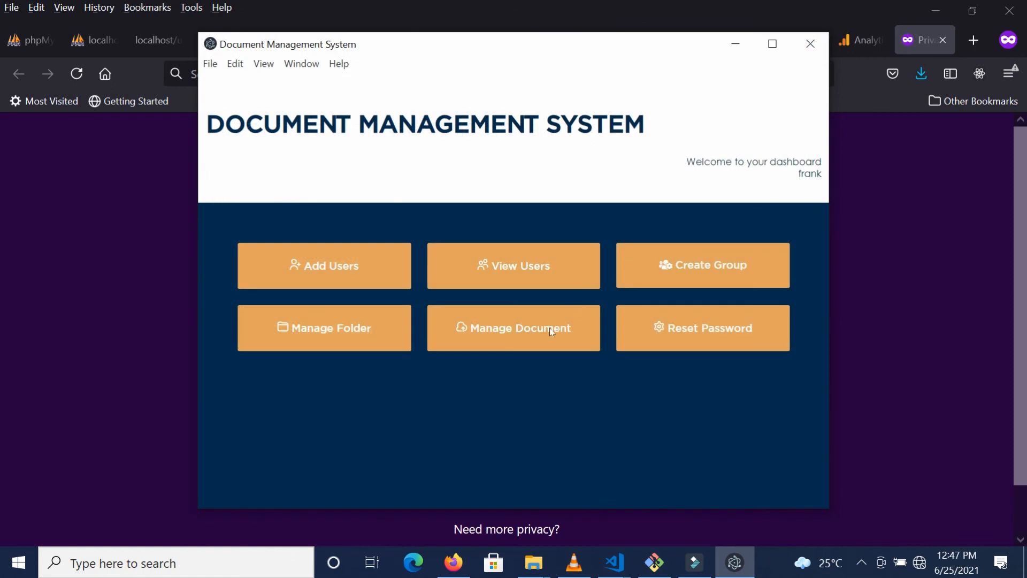